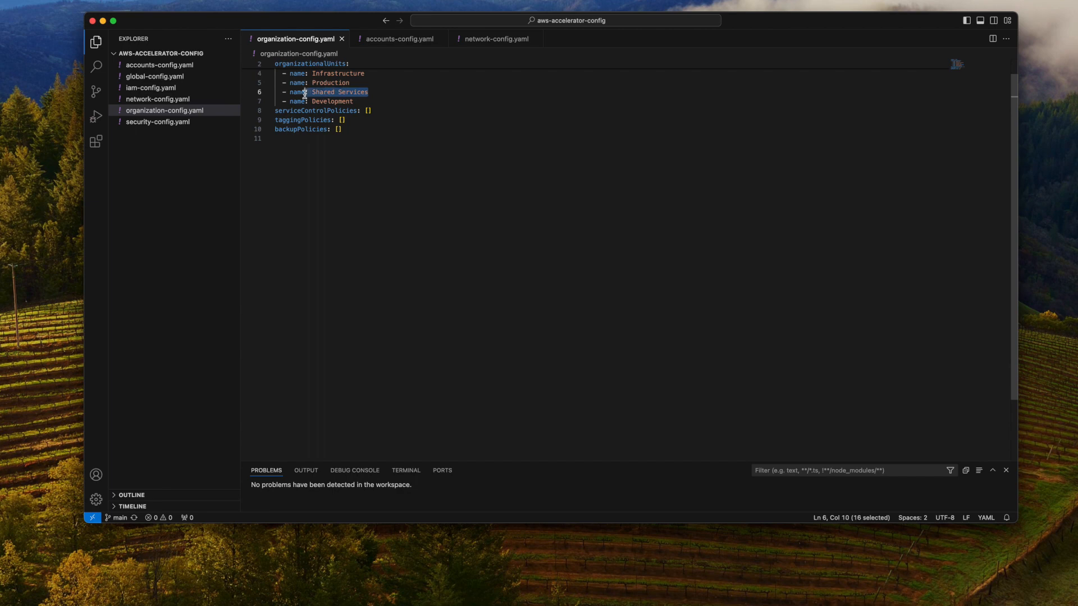
drag(359, 101, 301, 100)
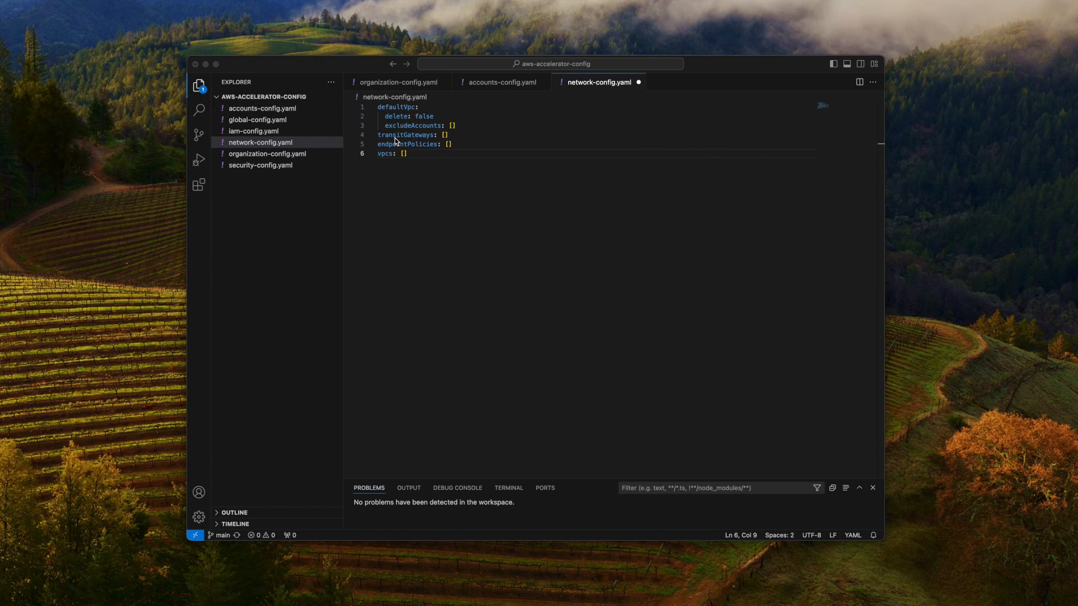
drag(450, 147, 366, 151)
- Replace the empty vpcs value in network-config.yaml with the start of an indented list item
click(430, 156)
key(BackSpace)
key(BackSpace)
key(BackSpace)
key(Return)
text(-)
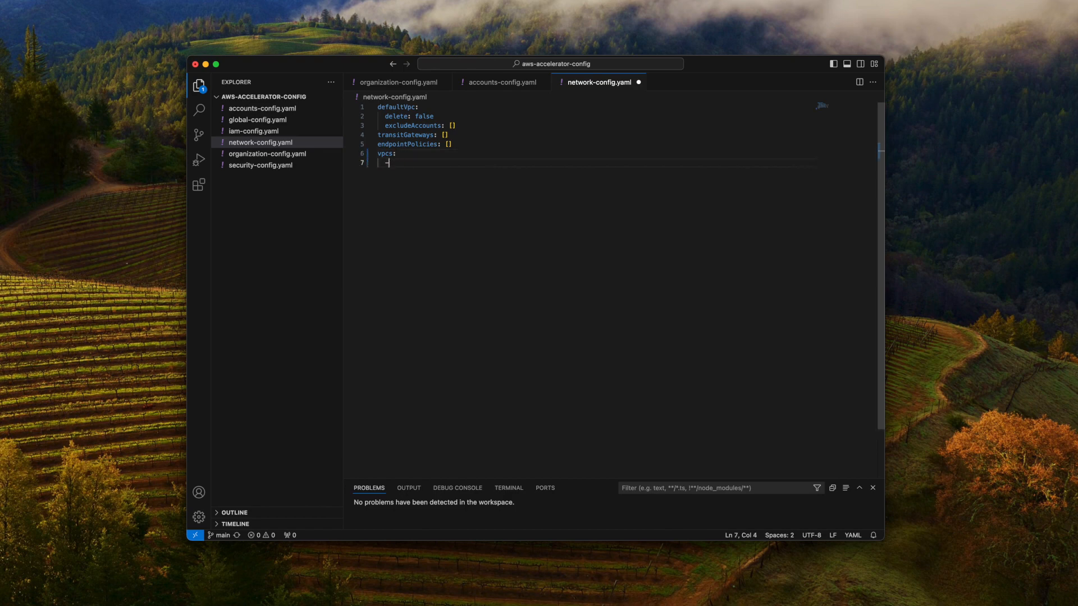
- Define the VPC entry with name Developmnent-VPC, account Development and region ap-southeast-2
text( name: Developmnent-VPC)
key(Return)
text(account: Development)
key(Return)
text(region: ap-southeast-2)
key(Return)
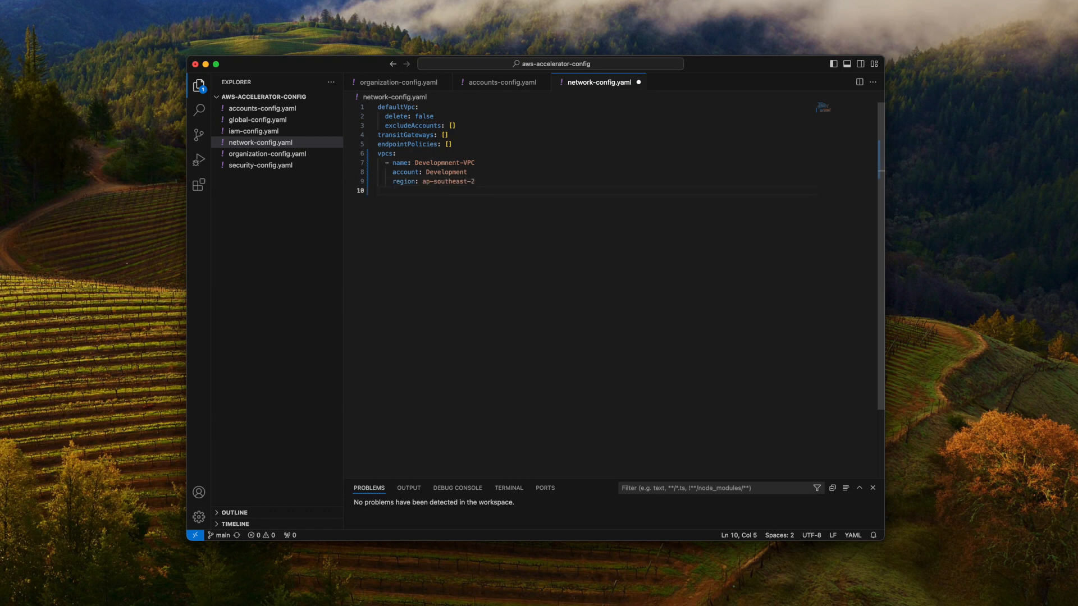
- Add a cidrs list to the VPC containing 10.0.0.0/16
text(cidrs:)
key(Return)
text(- 10.0.0.0/16)
key(Return)
- Add the VPC settings internetGateway: falso and instanceTenacy: default below the CIDR list
text(interne)
key(BackSpace)
key(BackSpace)
key(BackSpace)
key(BackSpace)
key(BackSpace)
key(BackSpace)
key(BackSpace)
text(internet)
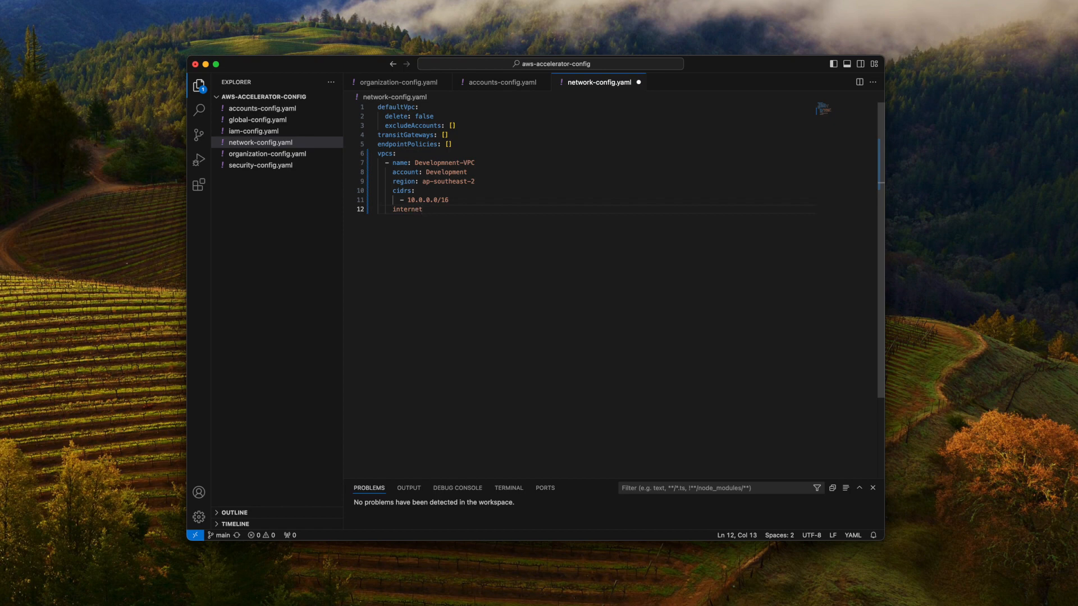
text(Gateway: falso)
key(Return)
text(instanceTenacy)
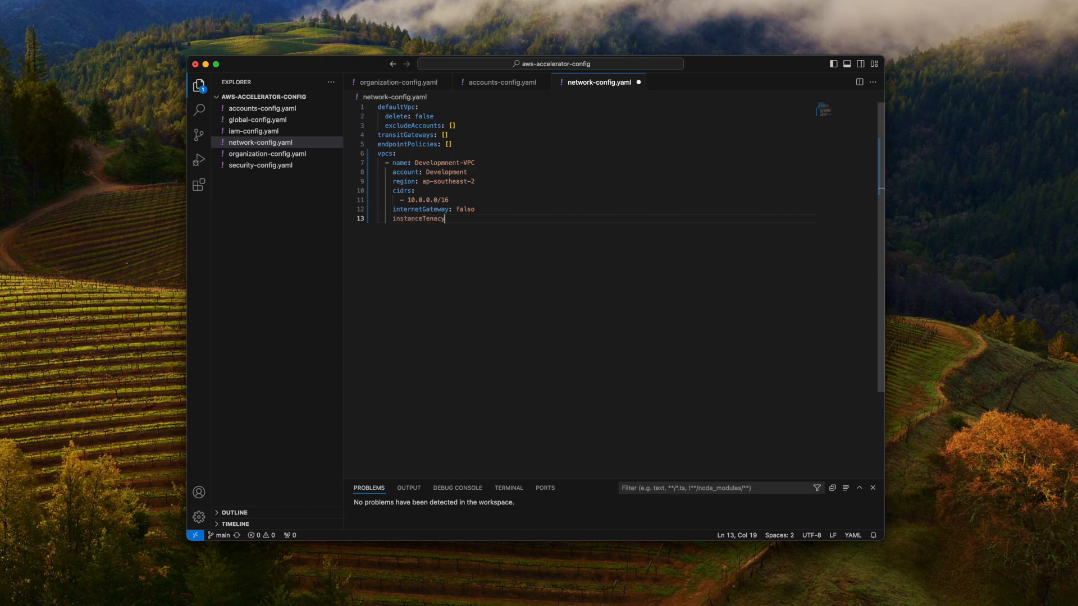
text(: default)
key(Return)
- Add a routetables list to the VPC with a first entry named Private-RT
text(routetables:)
key(Return)
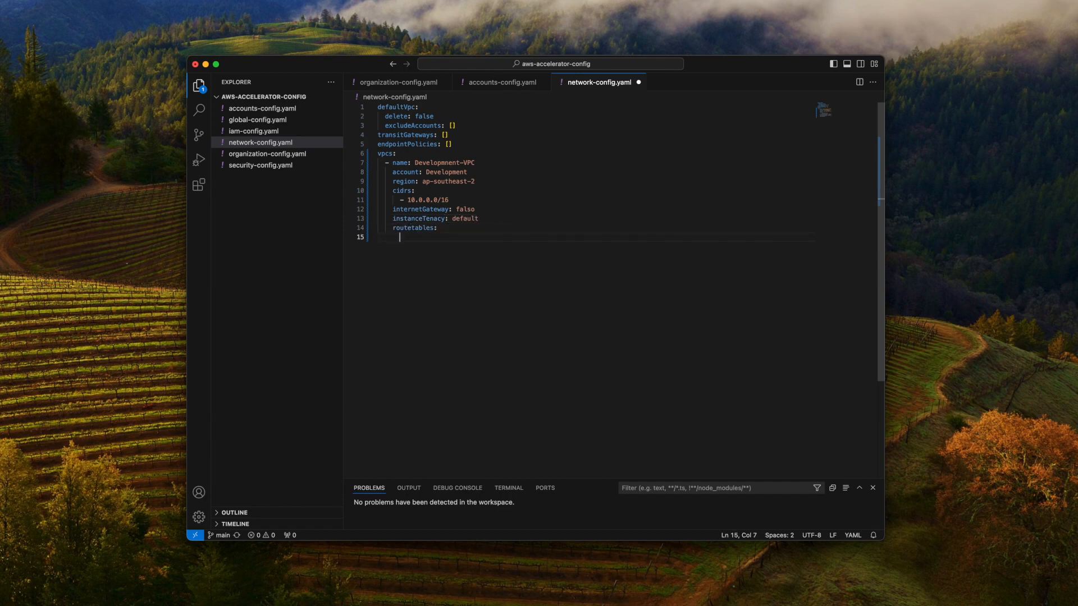
text(Private-RT)
key(Return)
key(BackSpace)
key(Home)
text(name:)
key(Home)
text(-)
key(alt+Right)
key(alt+Right)
key(alt+Right)
- Give the Private-RT route table an empty routes list, routes: [], aligned with its name key
key(Return)
text(routes:)
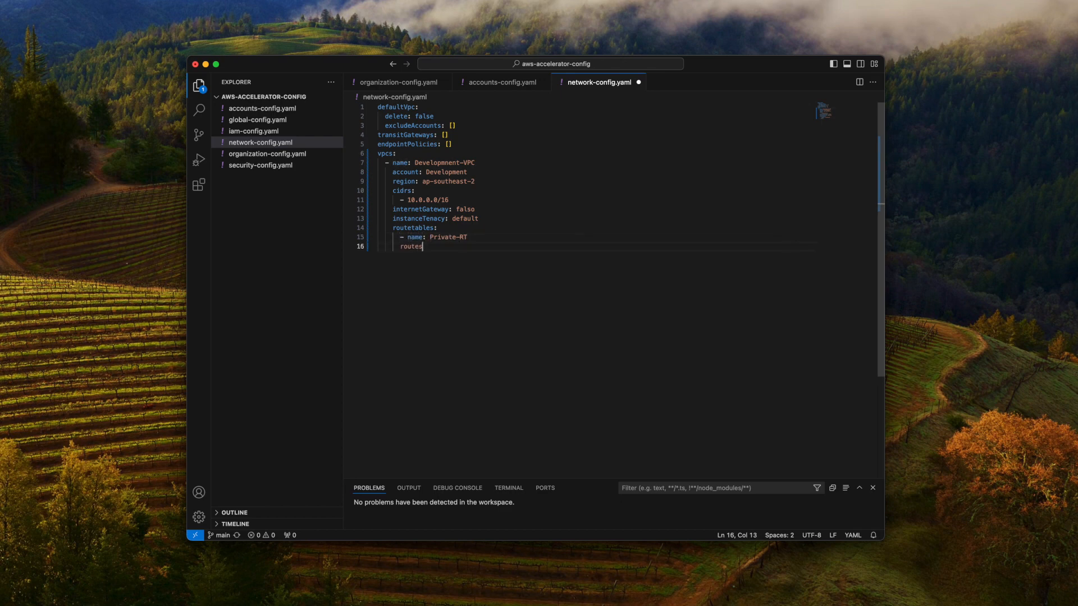
key(Return)
key(BackSpace)
key(BackSpace)
key(BackSpace)
text([])
key(Return)
text(-)
key(Up)
key(Right)
drag(415, 255, 364, 260)
key(BackSpace)
- Duplicate the Private-RT route table entry directly below itself
drag(450, 248, 338, 239)
key(super+c)
key(Right)
key(Return)
key(BackSpace)
key(super+v)
- Rename the duplicated route table to Public-RT
key(Up)
key(Right)
key(Right)
key(Right)
key(BackSpace)
key(BackSpace)
key(BackSpace)
key(BackSpace)
key(BackSpace)
key(BackSpace)
text(ublic)
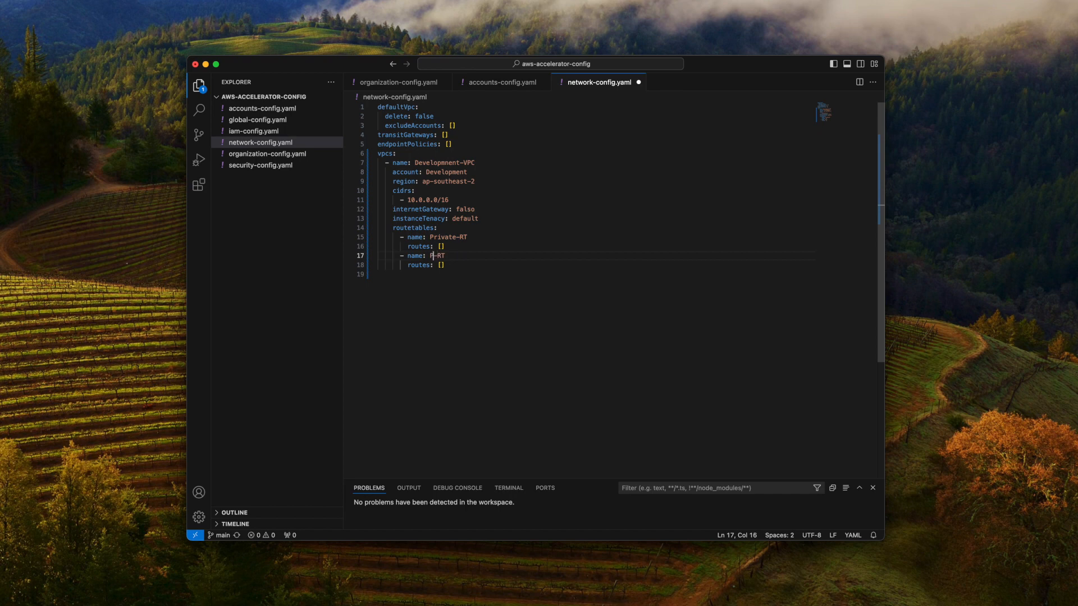
key(Right)
key(Right)
key(Right)
- Add a subnets list below the route tables with a first entry named Dev-Private-A
key(Return)
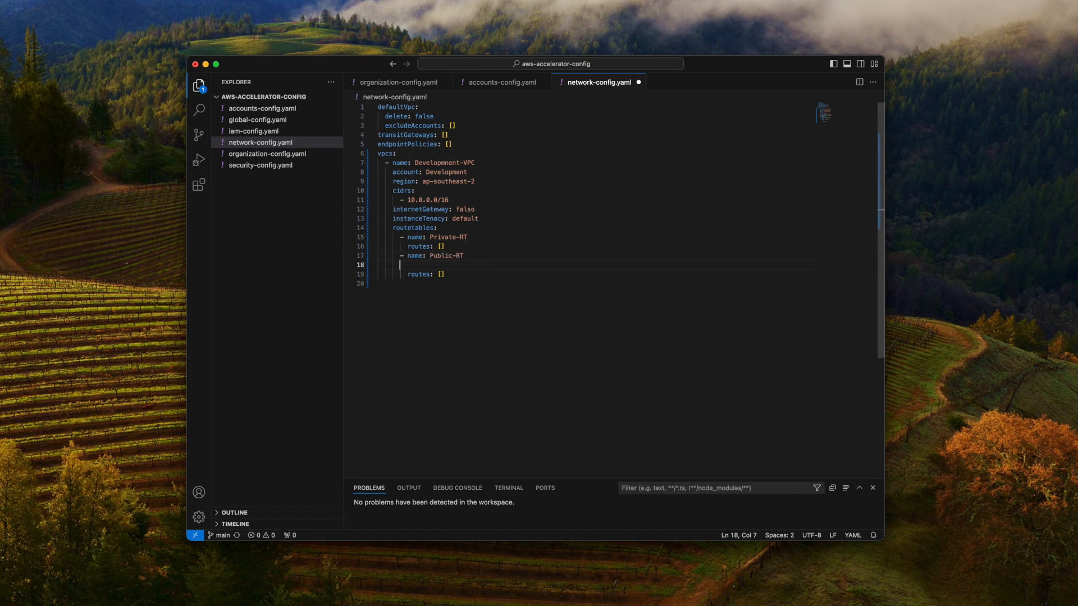
key(alt+Down)
text(subnets:)
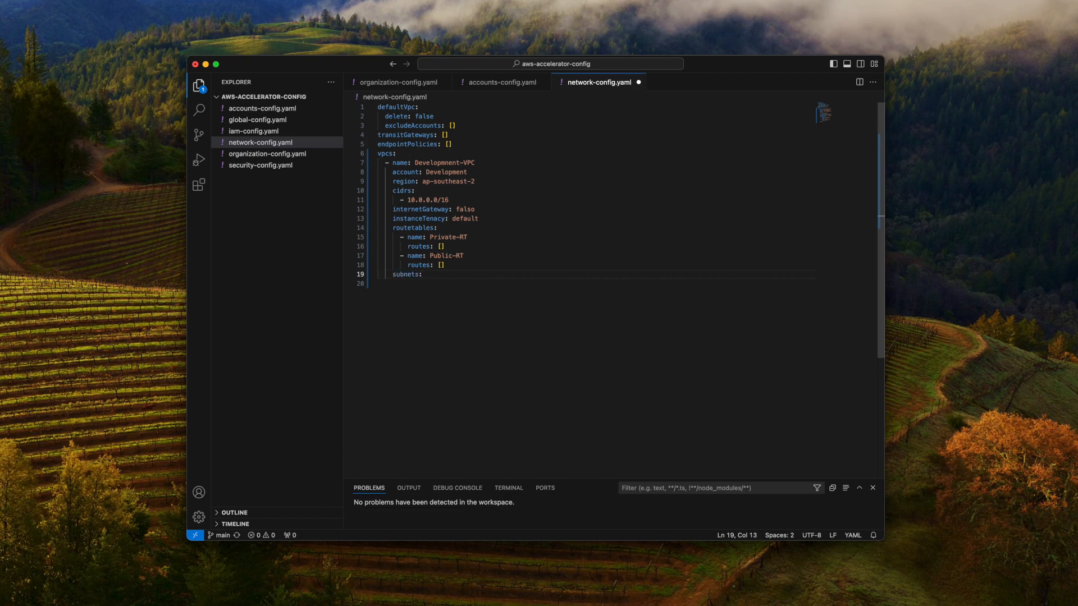
key(Return)
text(- name: Dev-Private-A)
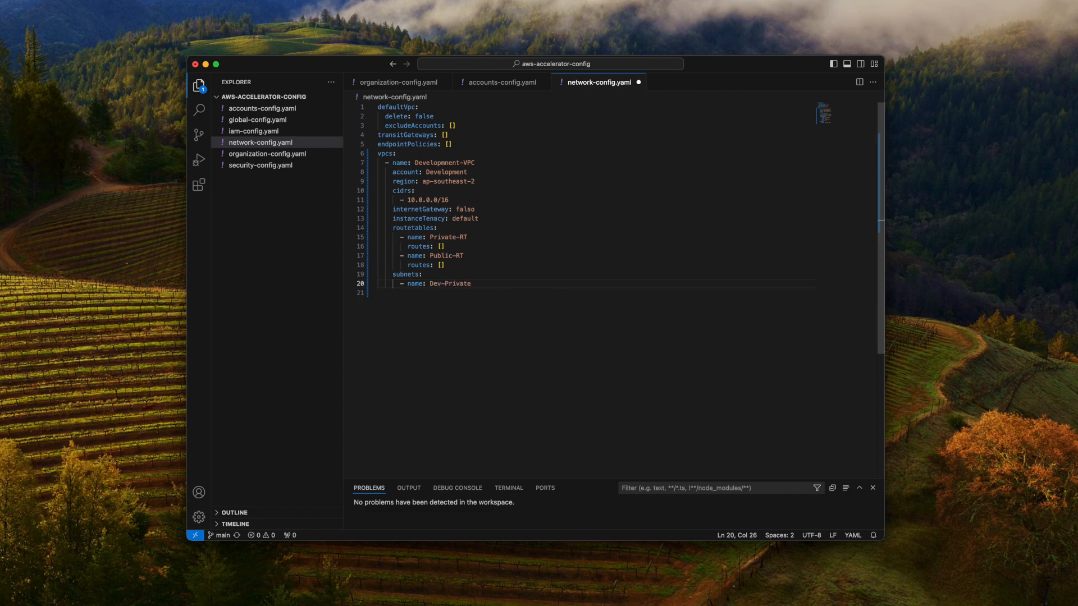
- Give the Dev-Private-A subnet availabilityZone a, routeTable Private-RT and ipv4CidrBlock 10.0.1.0/24
key(Return)
text(availabilityZone: a)
key(Return)
text(routeTable: )
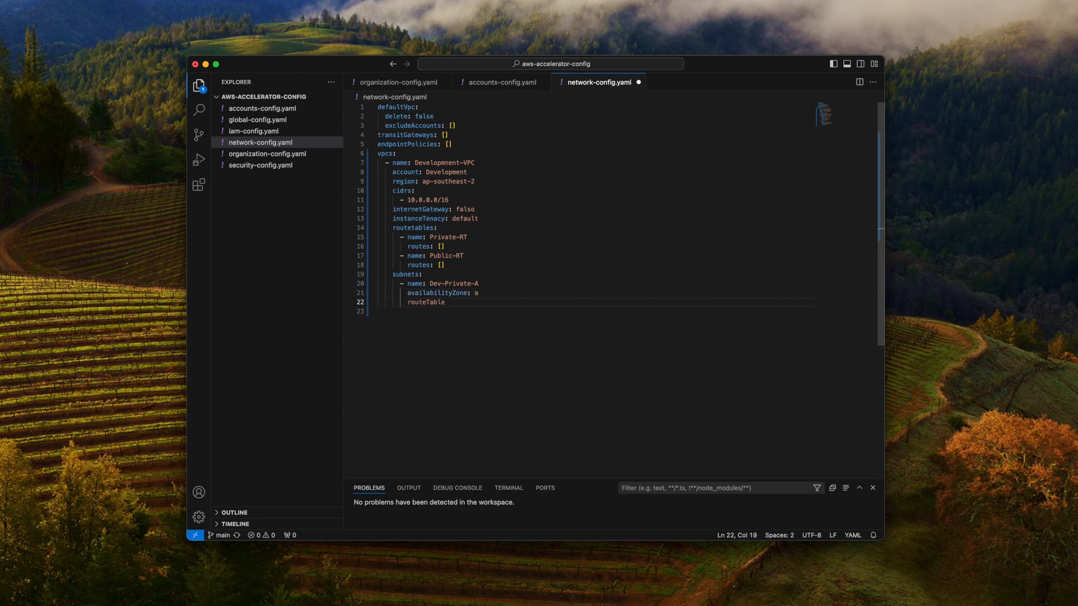
text(Private-RT)
key(Return)
text(ipv4CidrBlock: 10.0.)
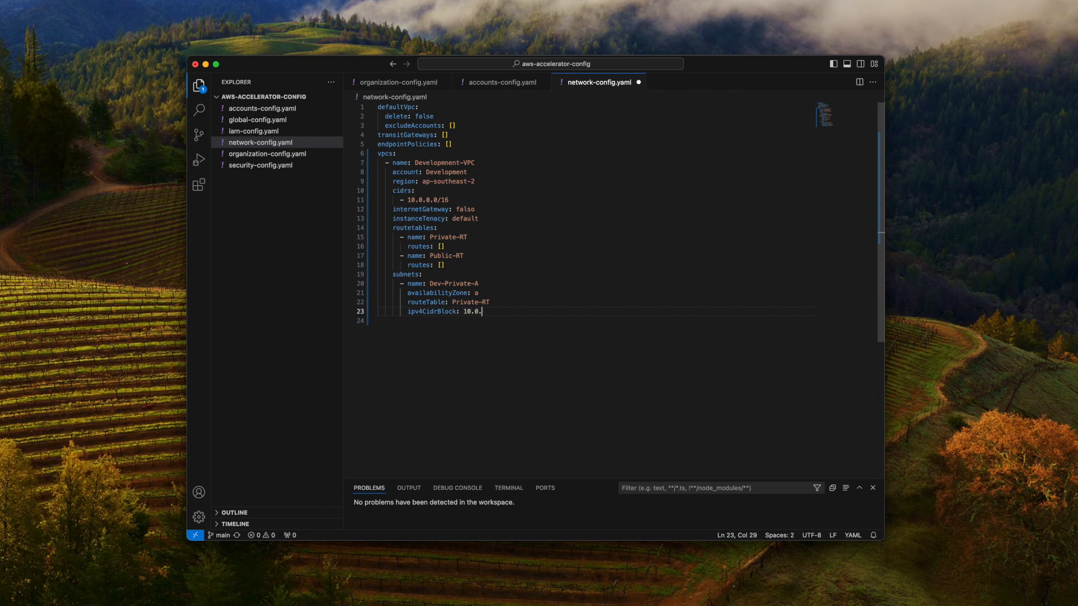
text(1.0/24)
key(Return)
- Duplicate the four-line Dev-Private-A subnet entry directly below itself
drag(508, 311, 329, 288)
key(super+c)
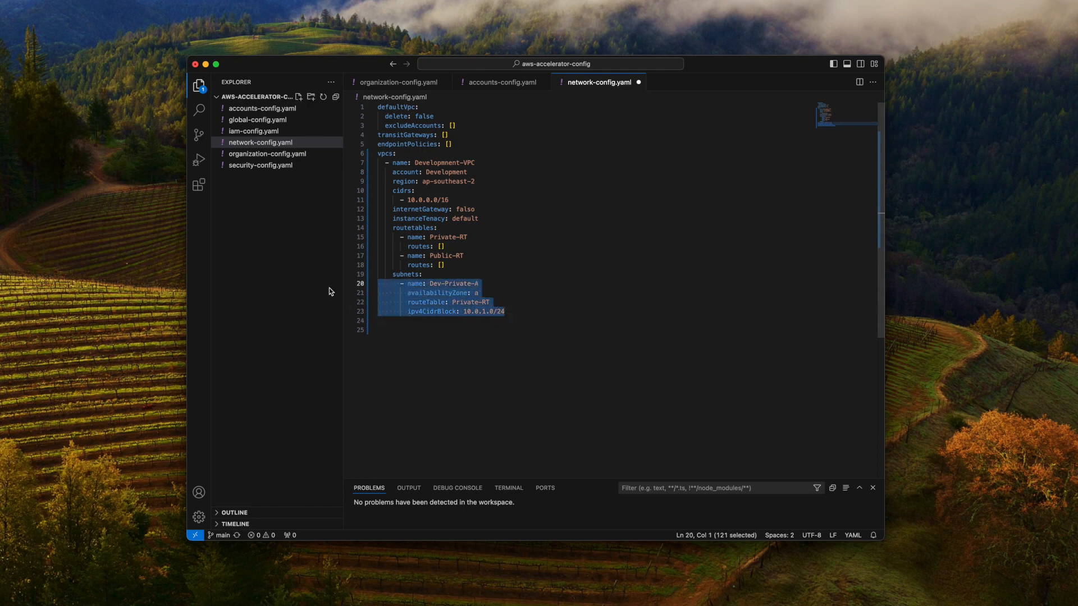
click(527, 310)
key(Return)
key(BackSpace)
key(BackSpace)
key(BackSpace)
key(BackSpace)
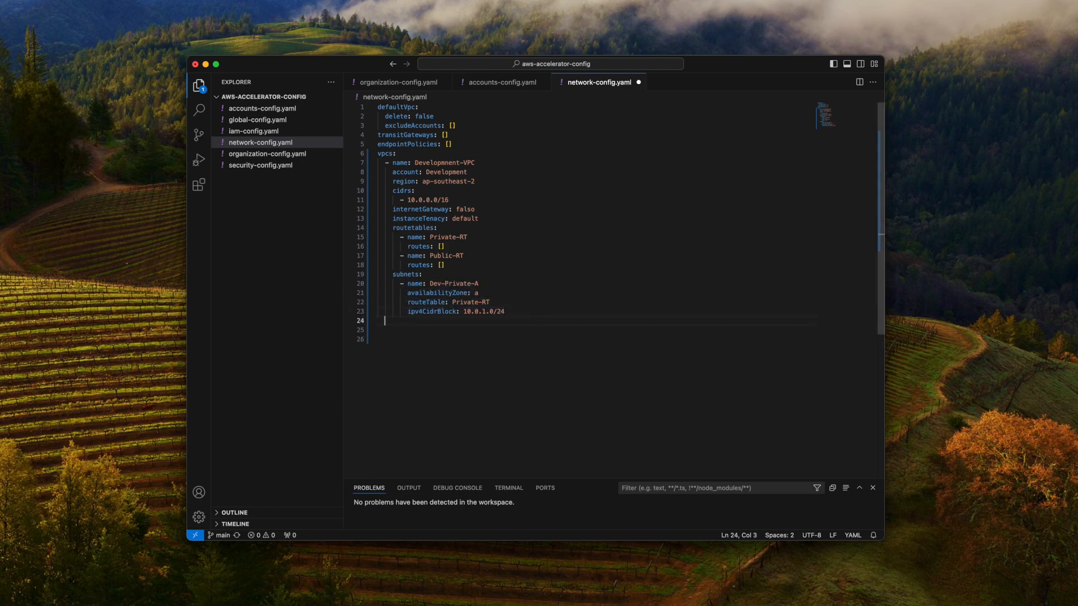
key(super+v)
- Rename the duplicated subnet to Dev-Public-A
click(471, 321)
key(BackSpace)
key(BackSpace)
key(BackSpace)
key(BackSpace)
key(BackSpace)
key(BackSpace)
key(BackSpace)
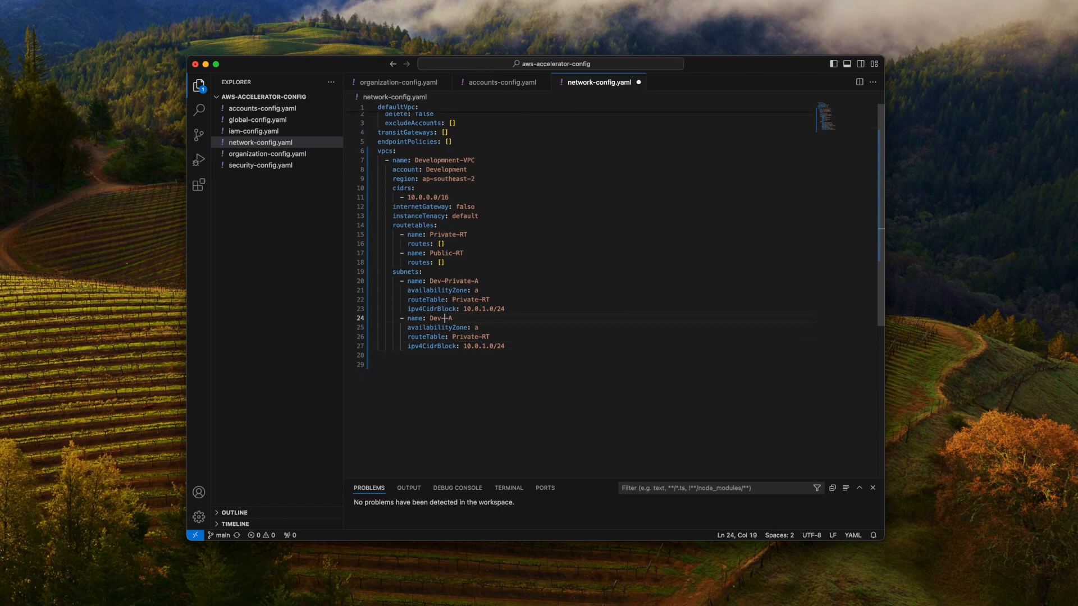
text(Public)
- Set the Dev-Public-A subnet's ipv4CidrBlock to 10.0.2.0/24
click(486, 346)
key(BackSpace)
text(2)
key(Right)
key(Right)
key(Right)
key(Right)
key(Right)
drag(509, 347, 344, 160)
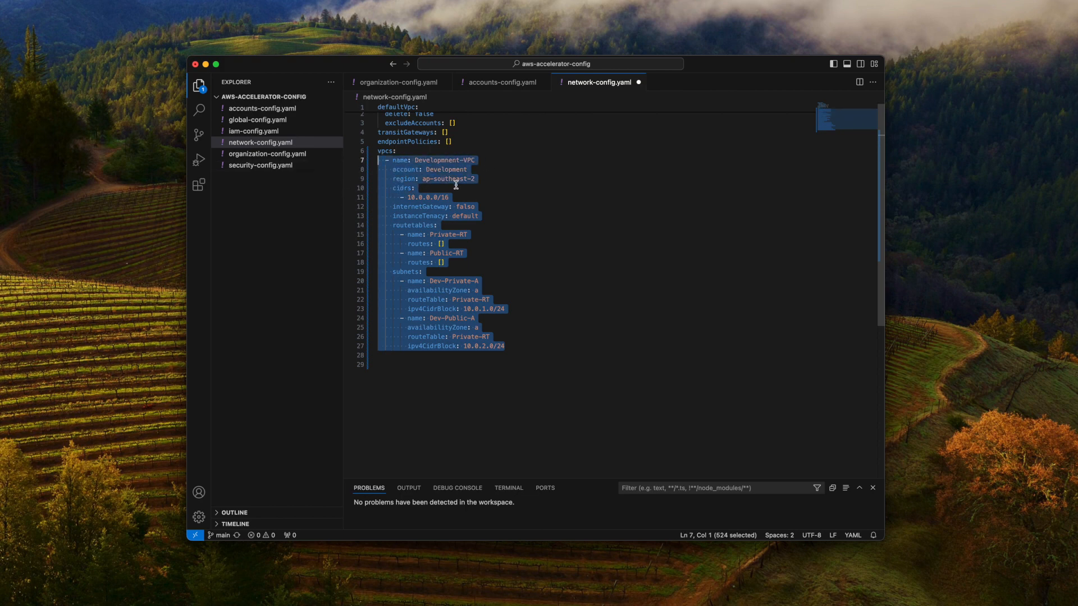
scroll(507, 221, down, 1)
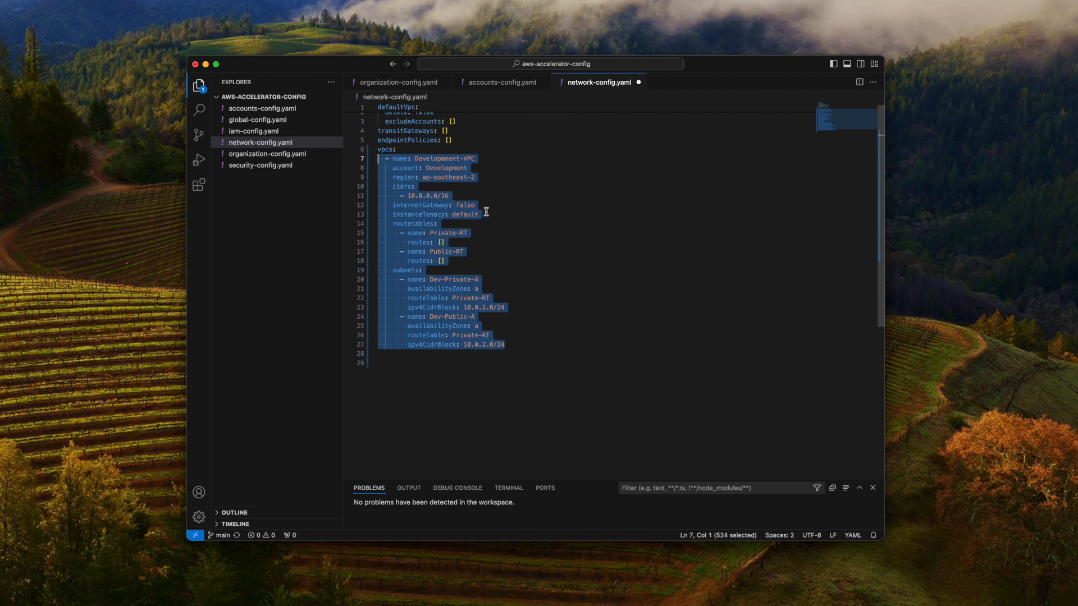
- Add enableDnsHostnames: true and enableDnsSupport: true to the VPC below the internetGateway setting
click(487, 207)
key(Return)
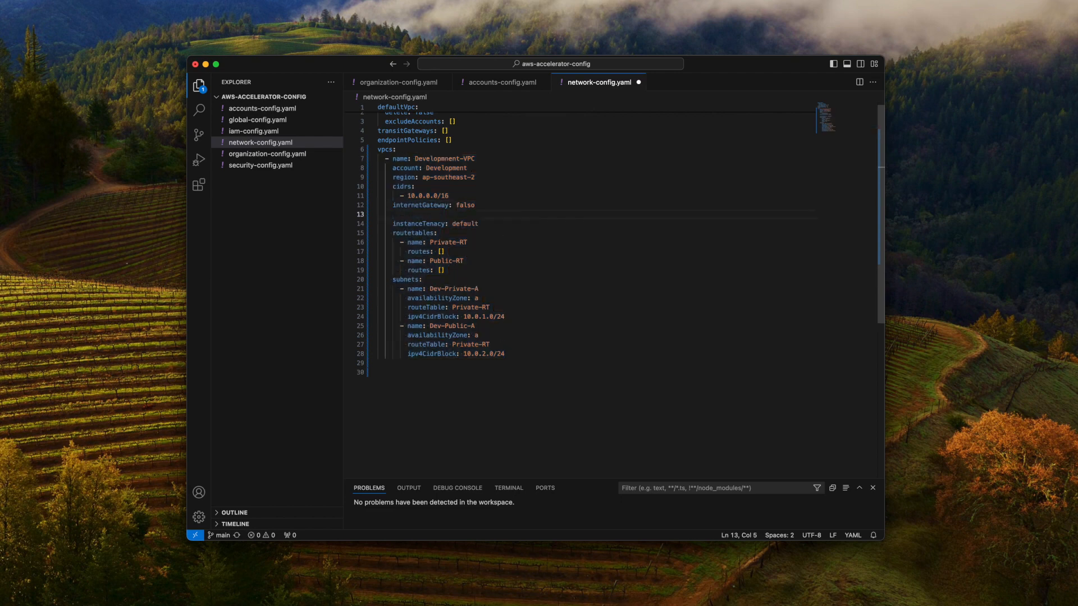
text(enable)
text(DN)
text(sHostnames:)
text( true)
key(Return)
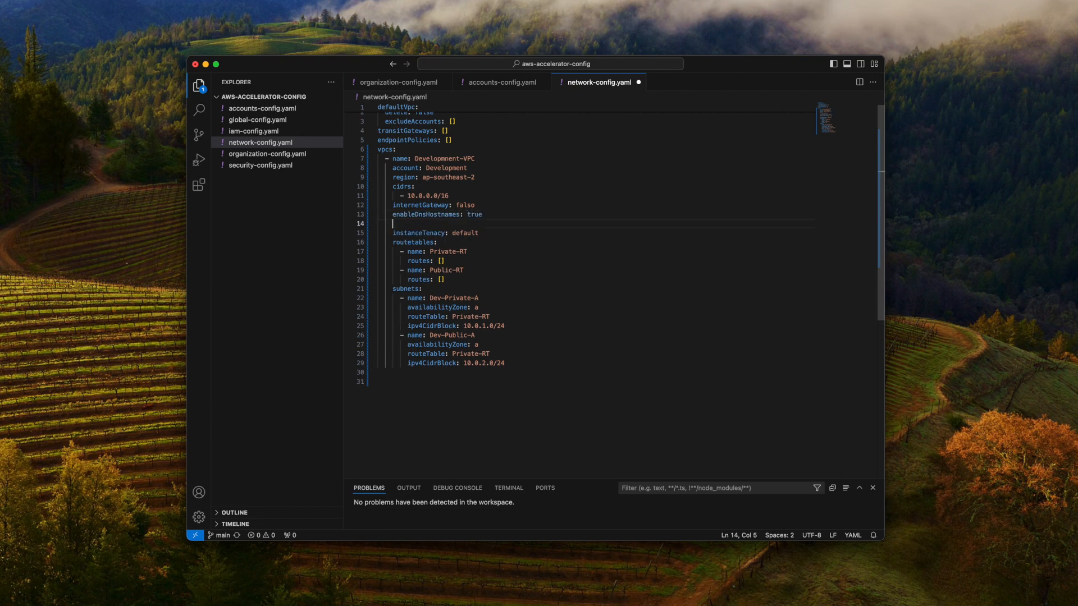
text(enableDnsSupport: true)
- Change the Dev-Public-A subnet's routeTable to Public-RT
key(Down)
key(Down)
key(Down)
key(Down)
key(Down)
key(Down)
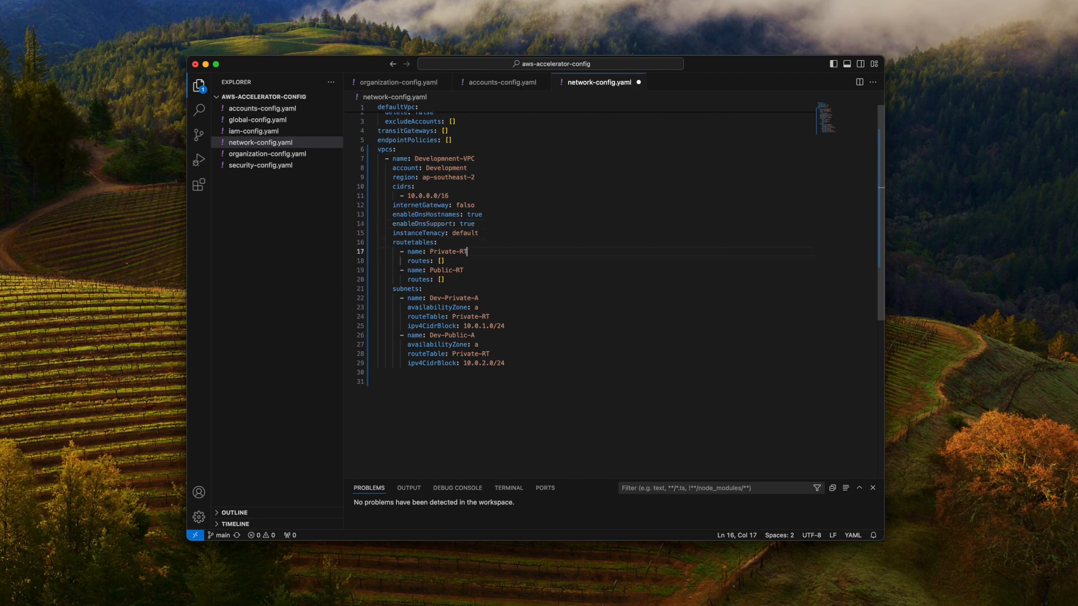
key(Down)
key(Down)
key(Down)
key(Down)
key(Down)
key(Down)
key(Down)
key(Down)
key(Down)
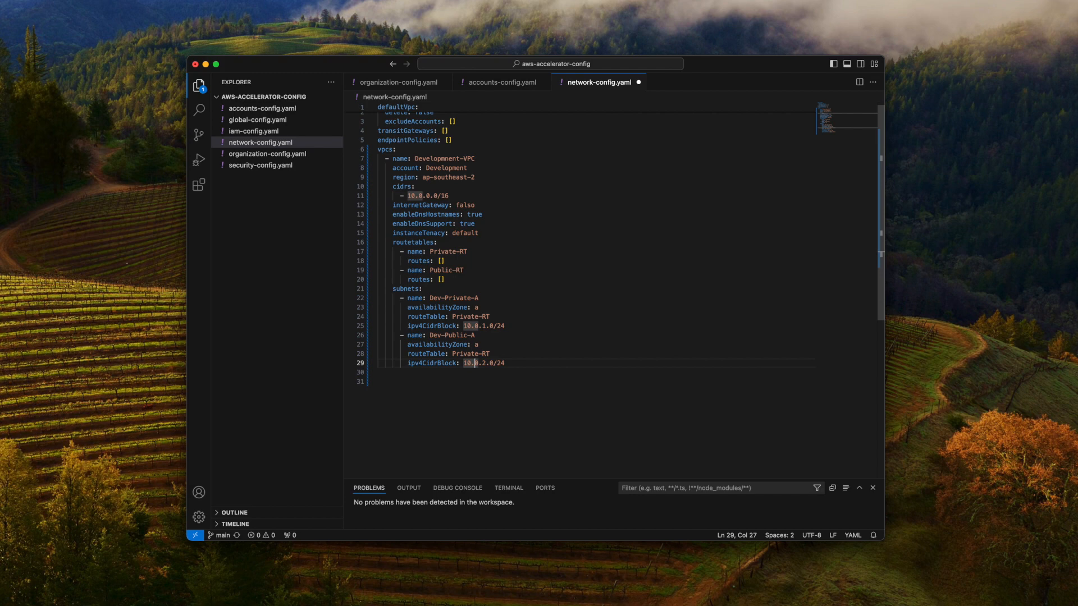
key(Up)
key(Right)
key(BackSpace)
key(BackSpace)
key(BackSpace)
key(BackSpace)
key(BackSpace)
key(BackSpace)
key(BackSpace)
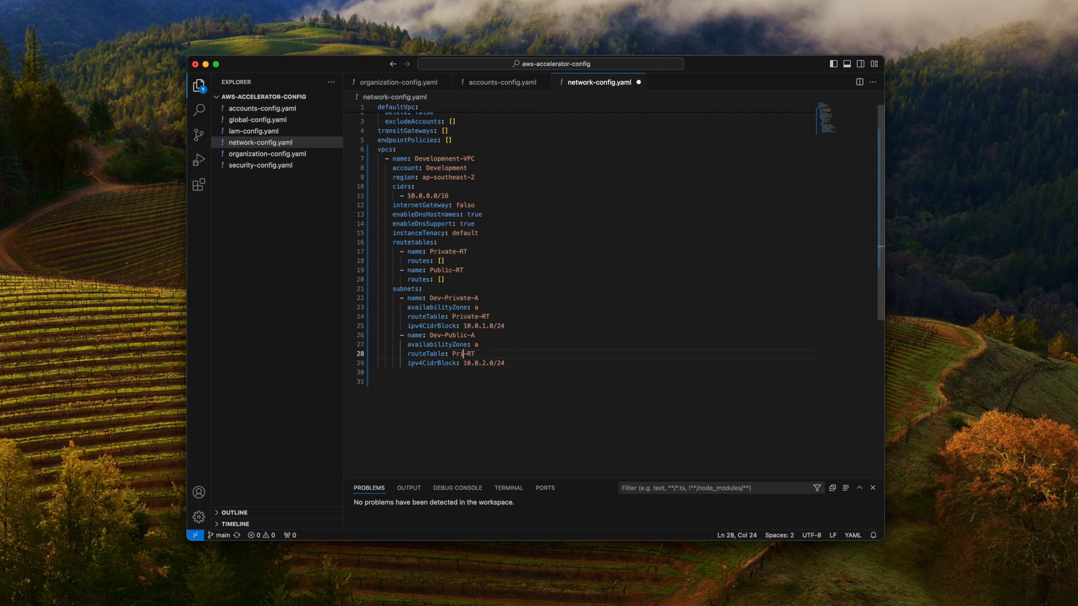
text(Public)
drag(544, 363, 489, 364)
drag(406, 344, 307, 150)
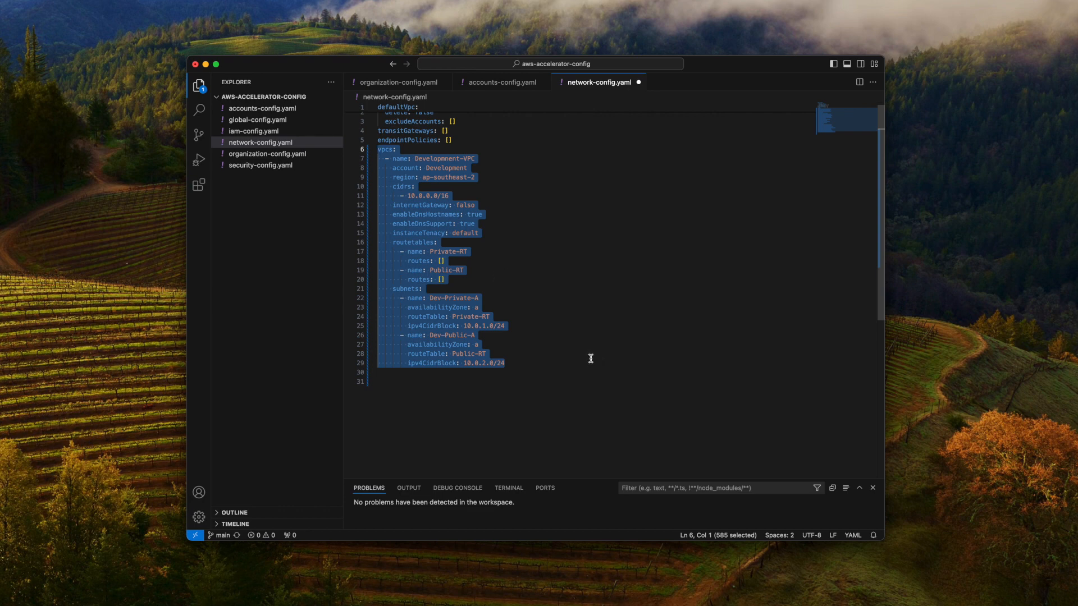
click(517, 253)
drag(476, 159, 415, 157)
- Duplicate the Developmnent-VPC entry below itself as a second VPC and review both entries
drag(532, 366, 315, 165)
key(cmd+v)
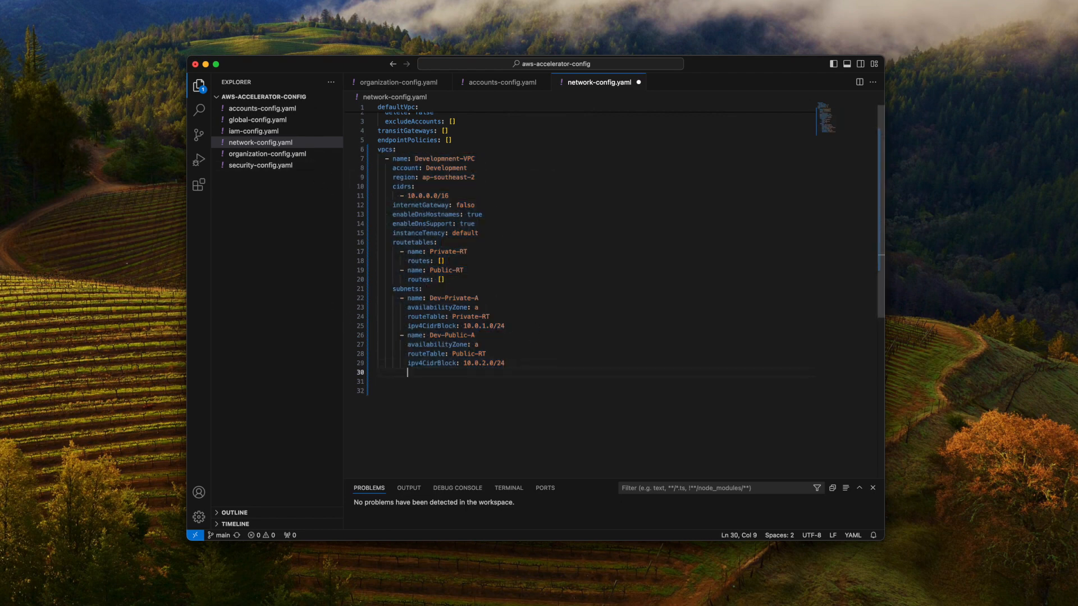
drag(526, 366, 292, 164)
scroll(698, 397, down, 6)
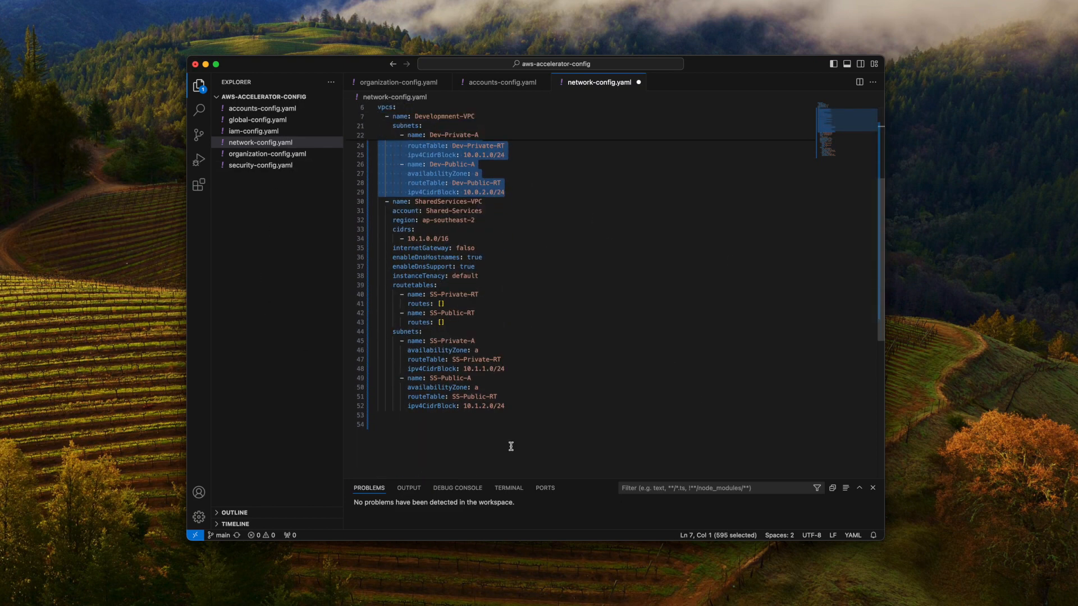
- Check the SharedServices-VPC entry against the Developmnent-VPC entry and save network-config.yaml
click(500, 407)
drag(526, 416, 286, 217)
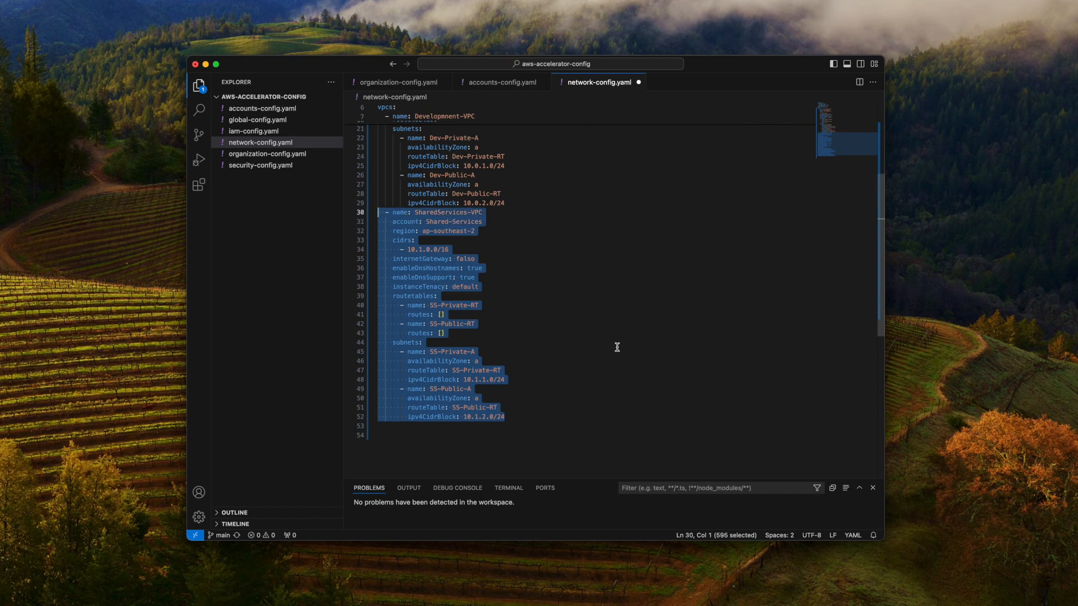
click(584, 381)
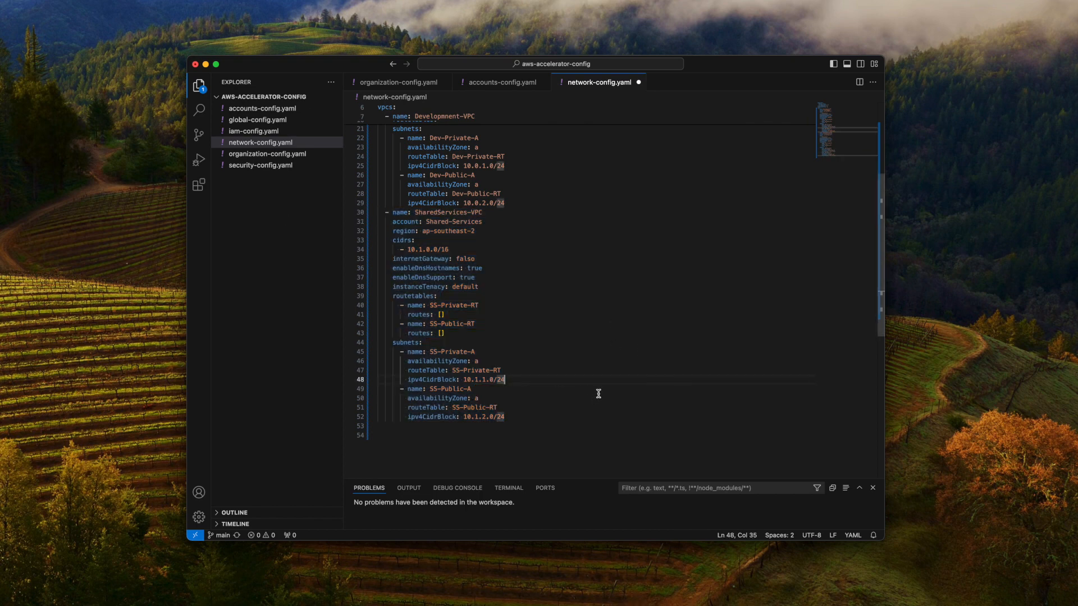
scroll(512, 391, up, 5)
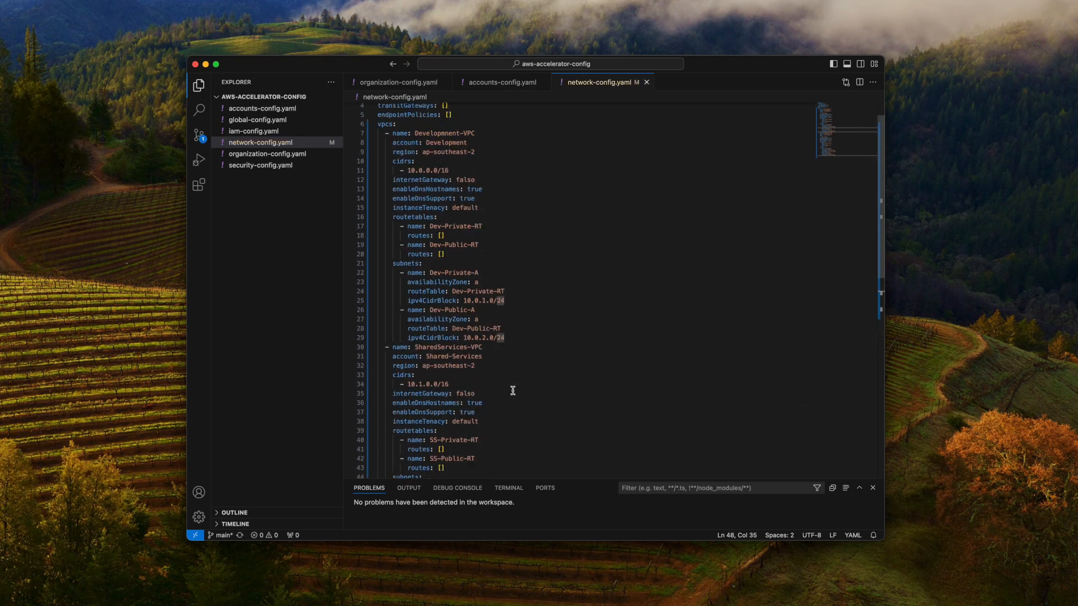
- Commit network-config.yaml with the message "Add Development and Shared Service VPC's" and sync the commit to the remote repository
click(199, 134)
click(268, 101)
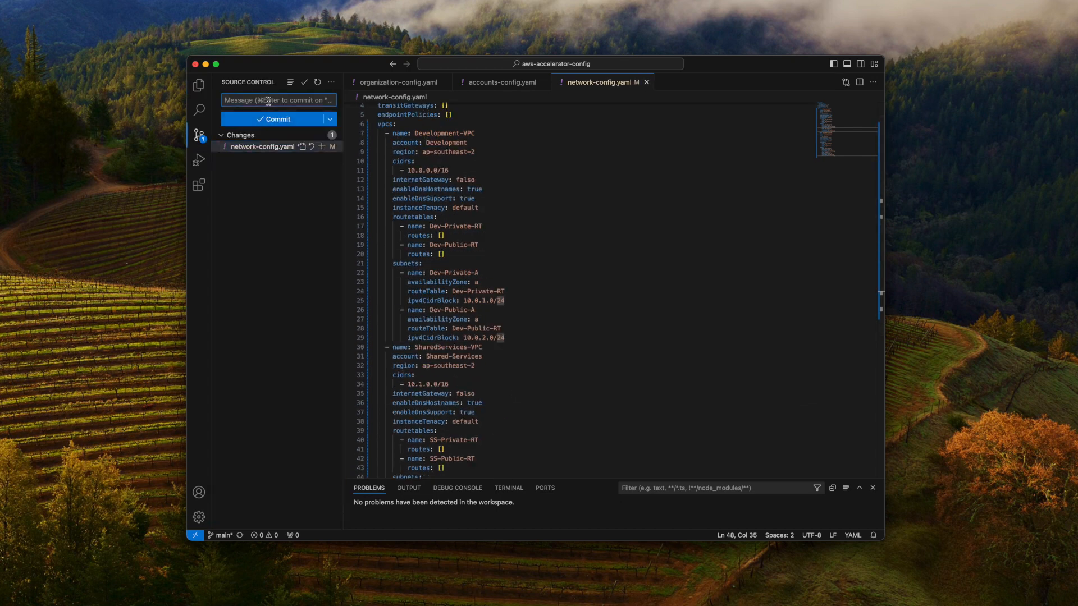
text(Add Development and Shared Services )
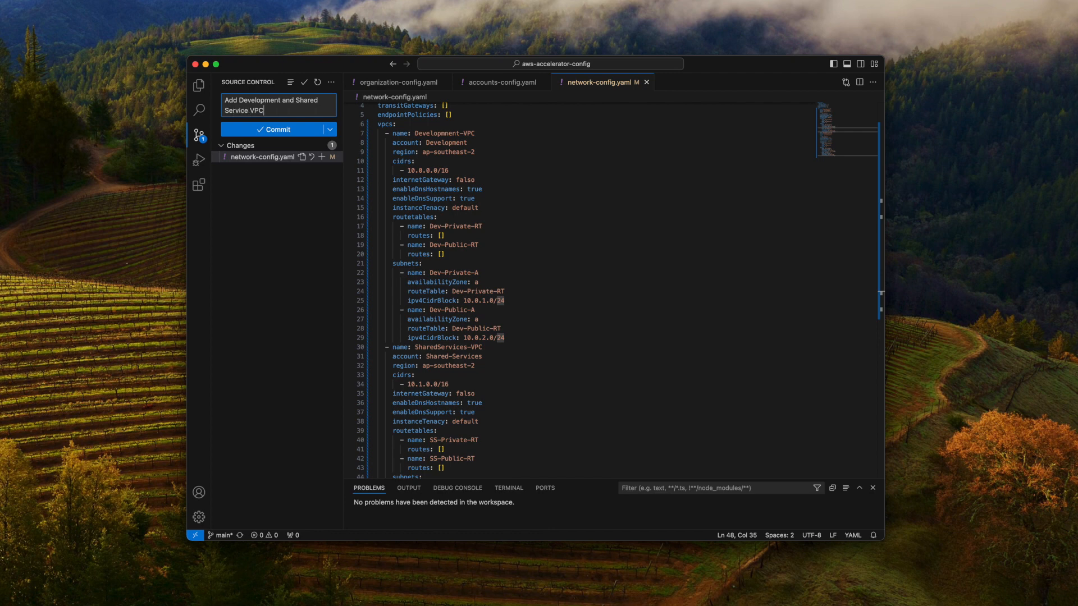
text(VPC's)
click(286, 130)
click(550, 323)
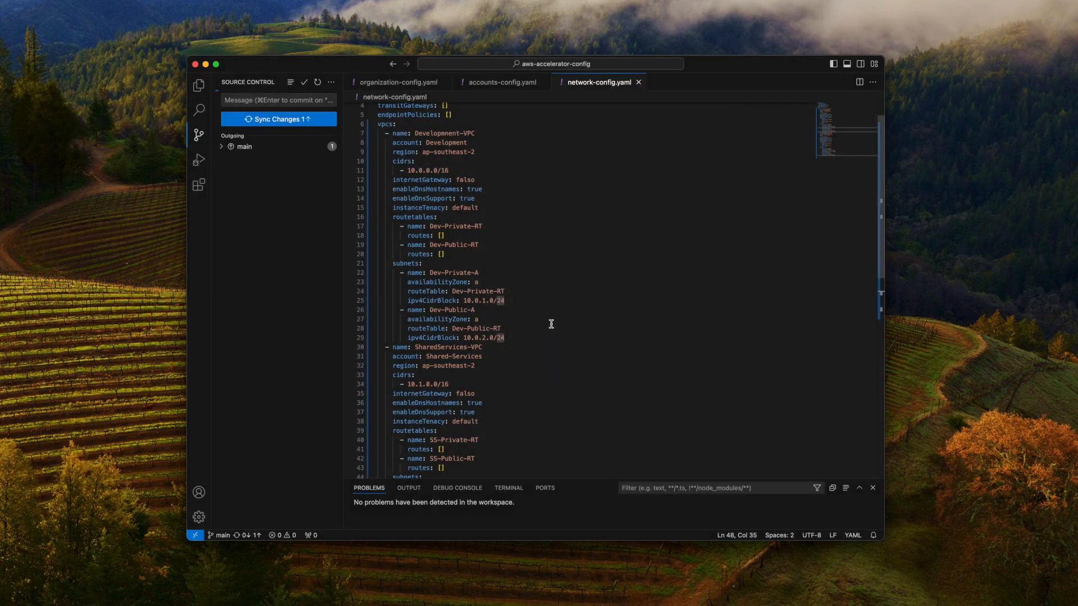
click(273, 119)
click(555, 317)
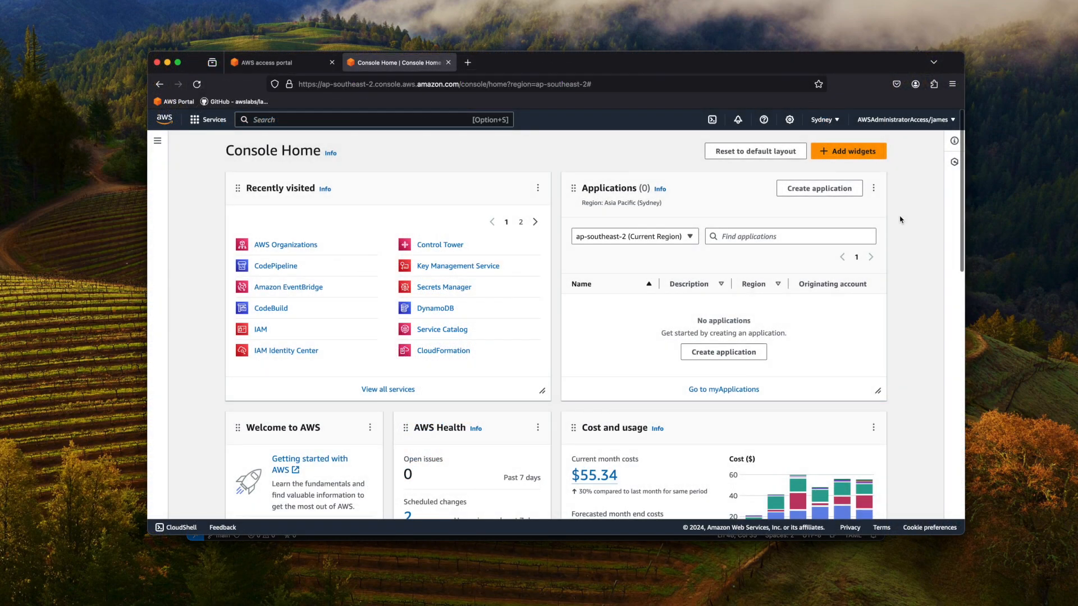
- Switch to the AWS console in the browser and release a change on AWSAccelerator-Pipeline in CodePipeline
click(284, 267)
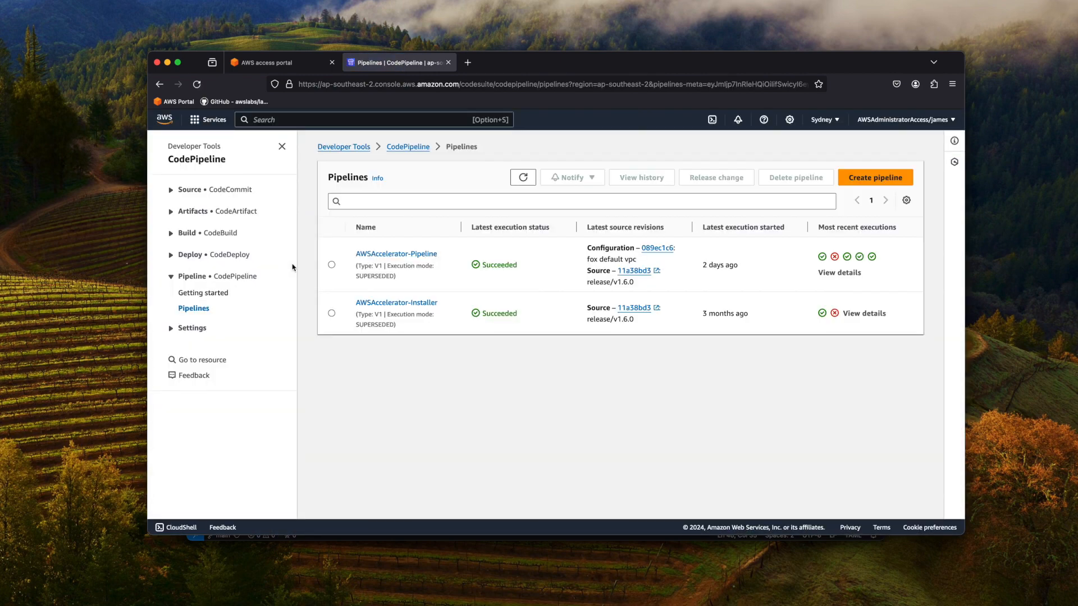
click(391, 254)
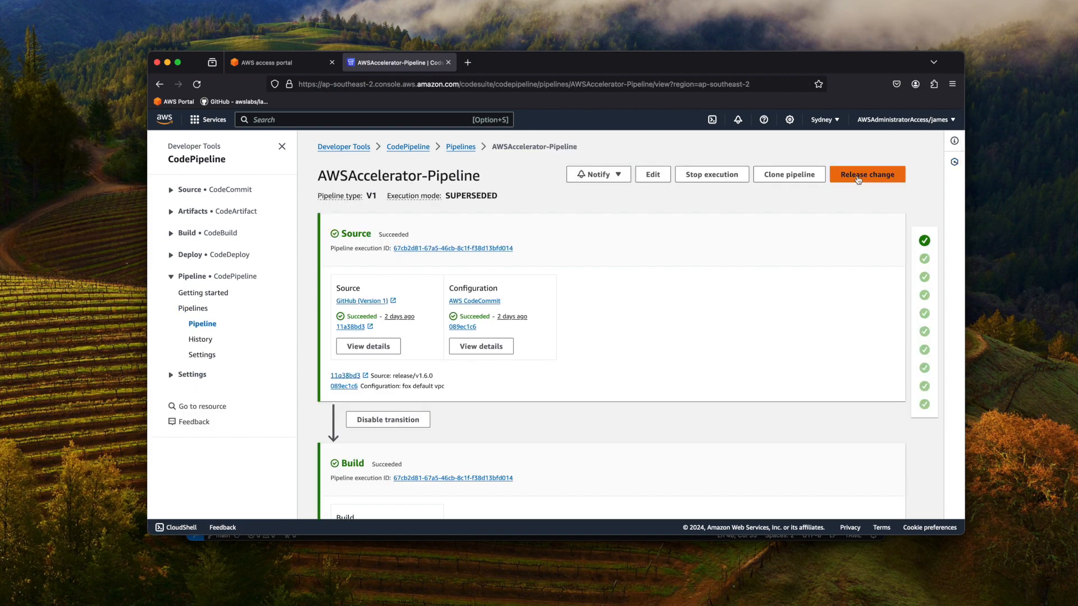
click(861, 176)
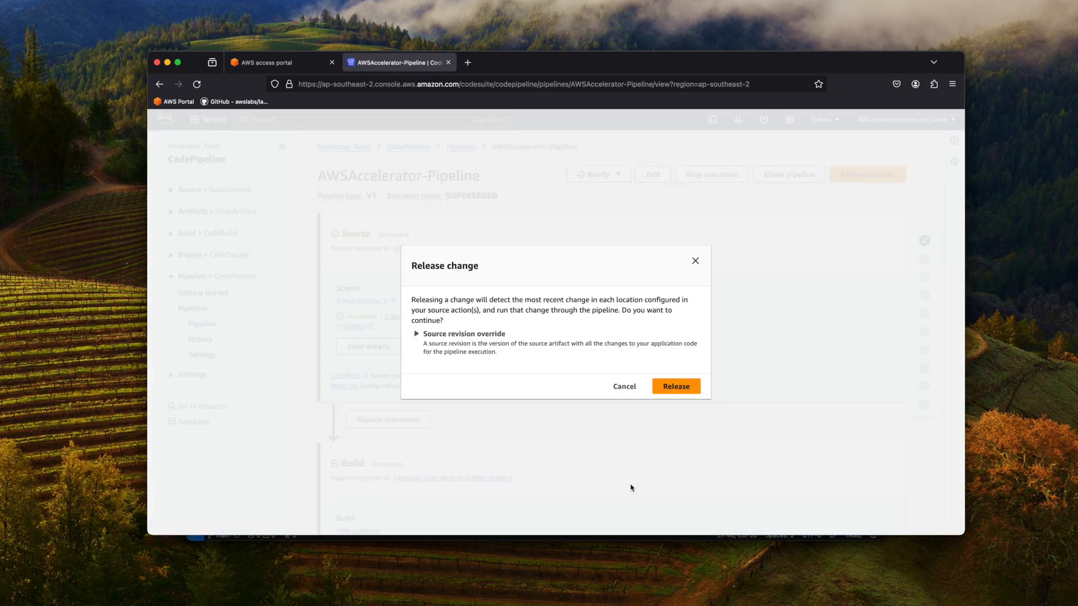
click(673, 387)
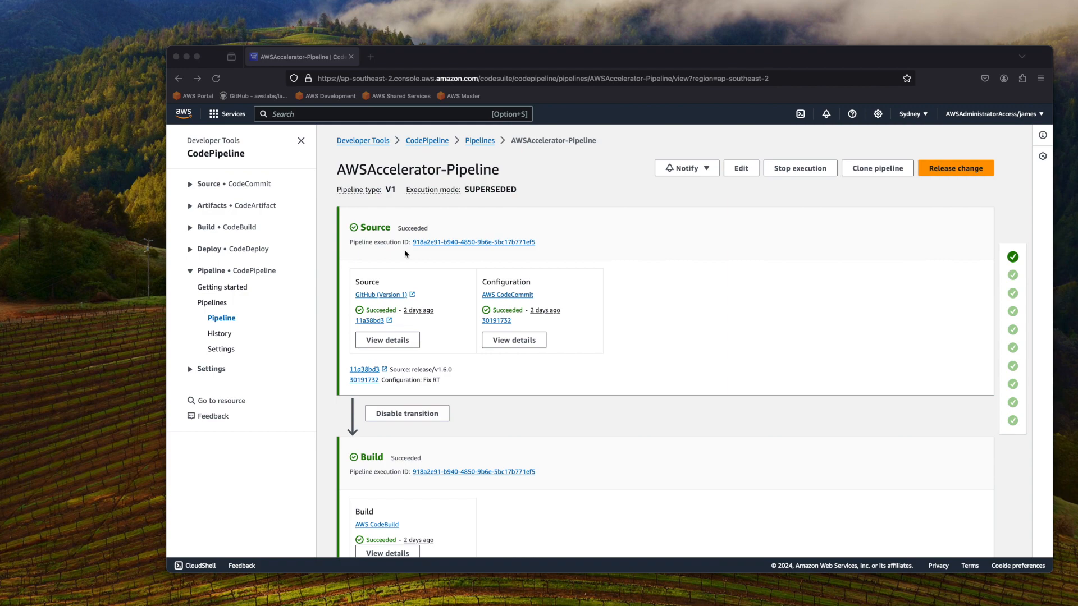
- Check the status of every AWSAccelerator-Pipeline stage from Source through Finalize
scroll(695, 271, down, 5)
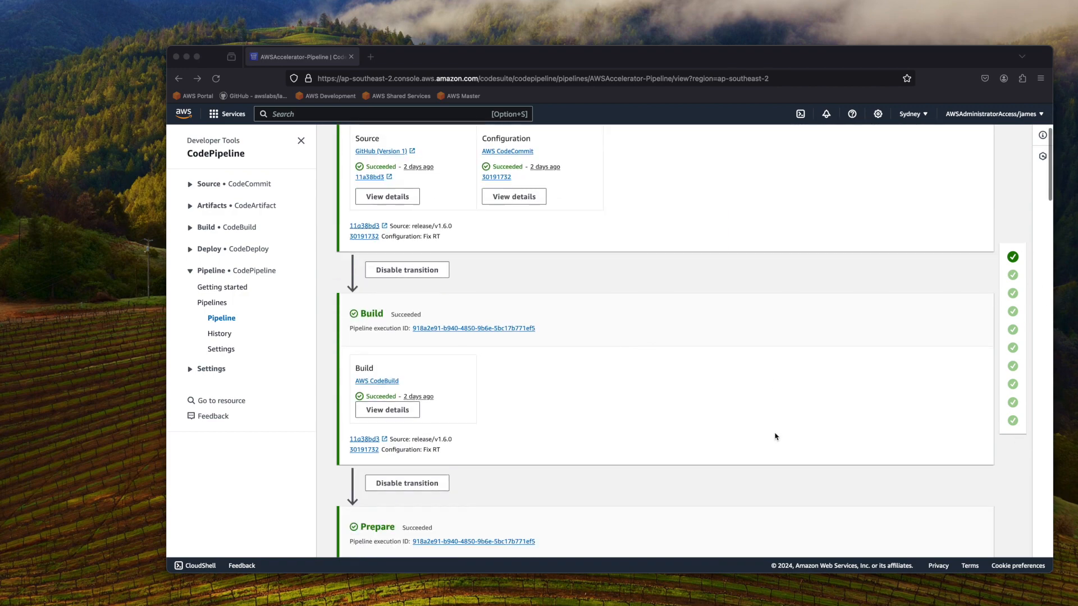
scroll(776, 436, down, 20)
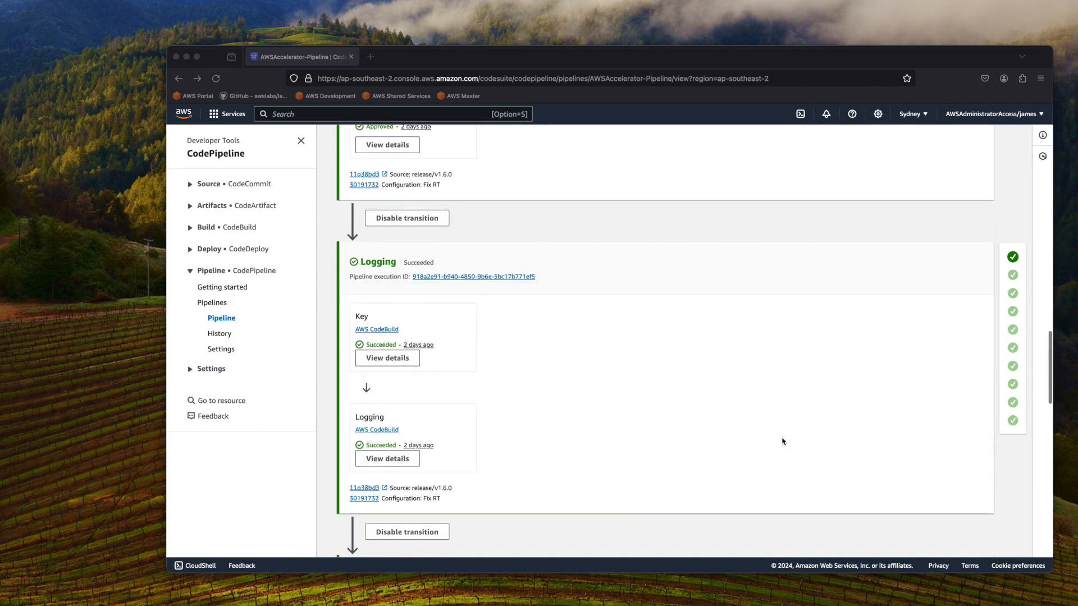
scroll(783, 442, down, 20)
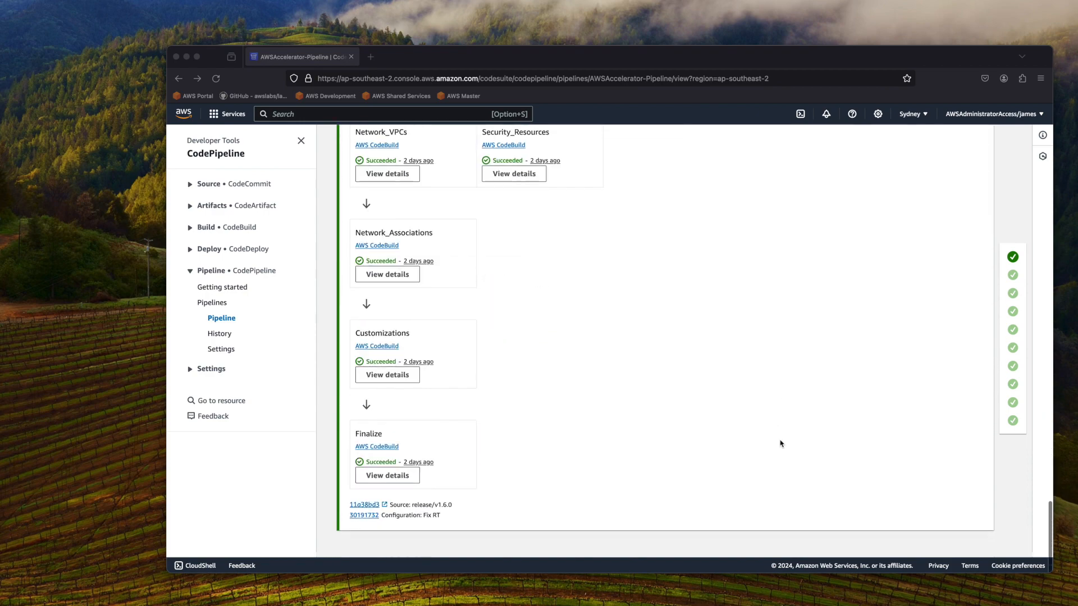
scroll(781, 443, up, 20)
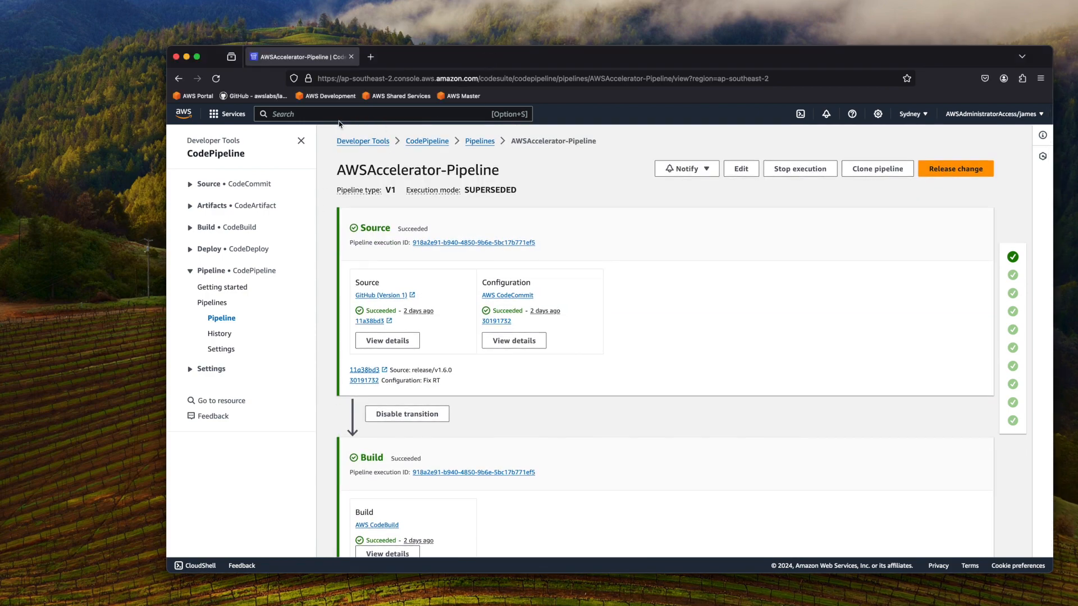
- Open the VPC list in the AWS Development account and check the name and IPv4 CIDR of Developmnent-VPC
click(332, 98)
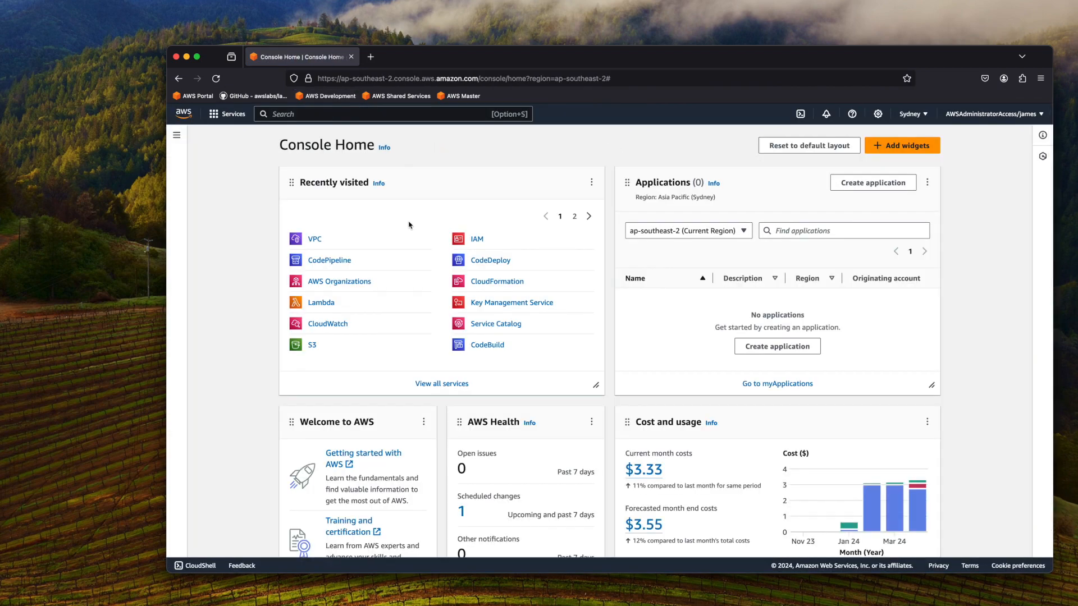
click(314, 241)
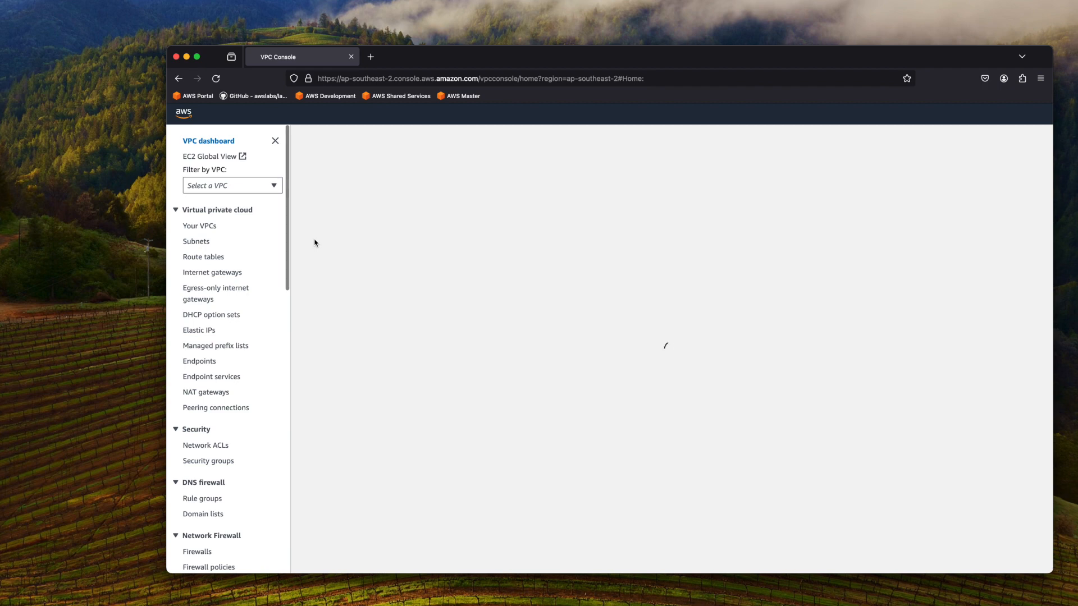
click(325, 228)
drag(389, 209, 325, 208)
click(381, 268)
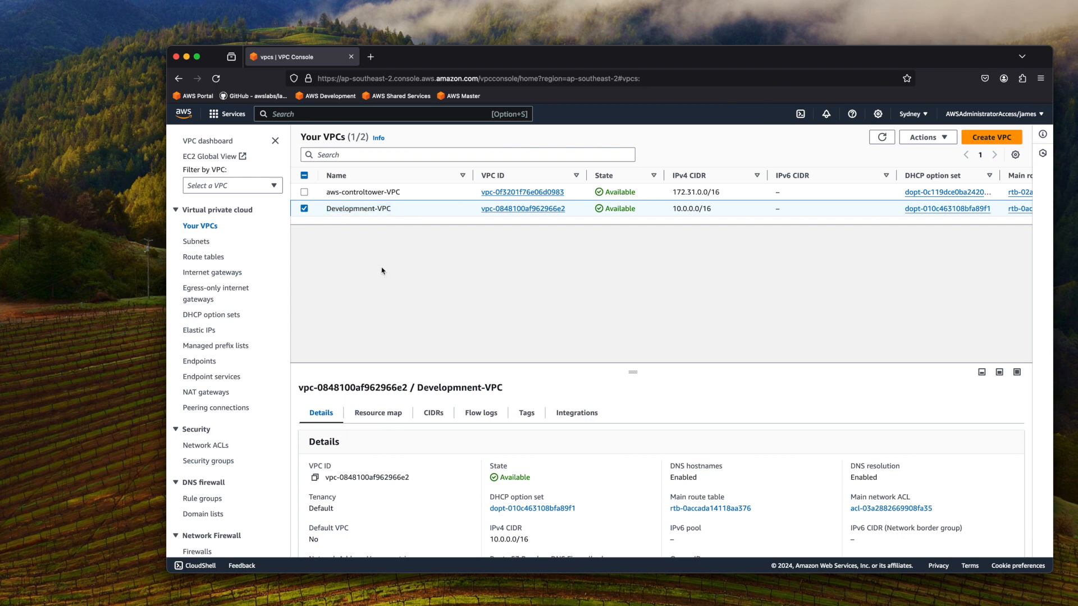
drag(713, 210, 674, 215)
click(695, 240)
- Check the Development account's subnets and its route tables, sorting the route tables by name
click(196, 242)
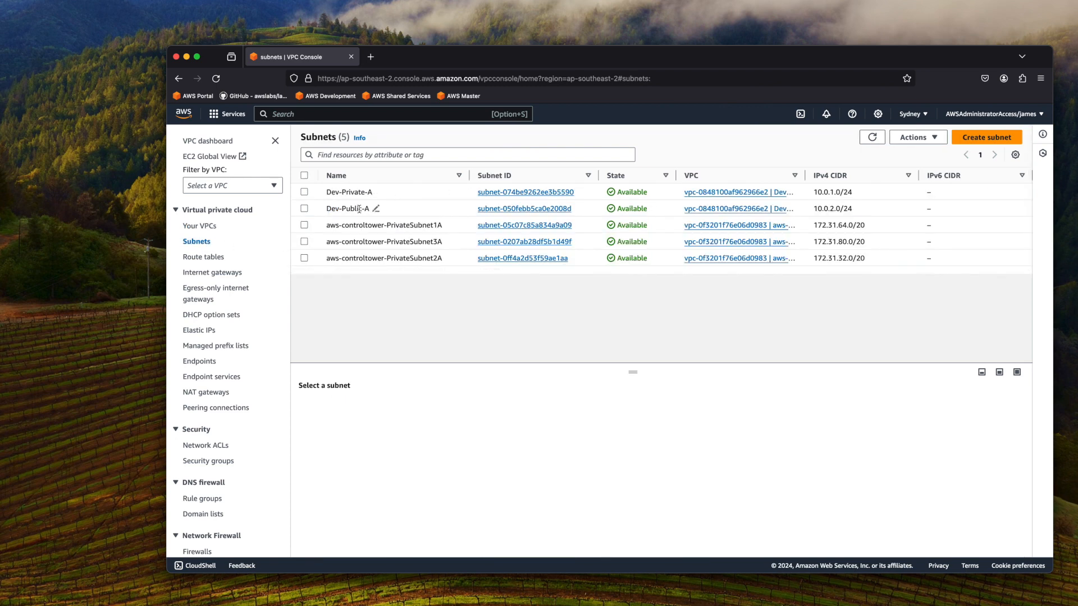
click(203, 257)
click(465, 176)
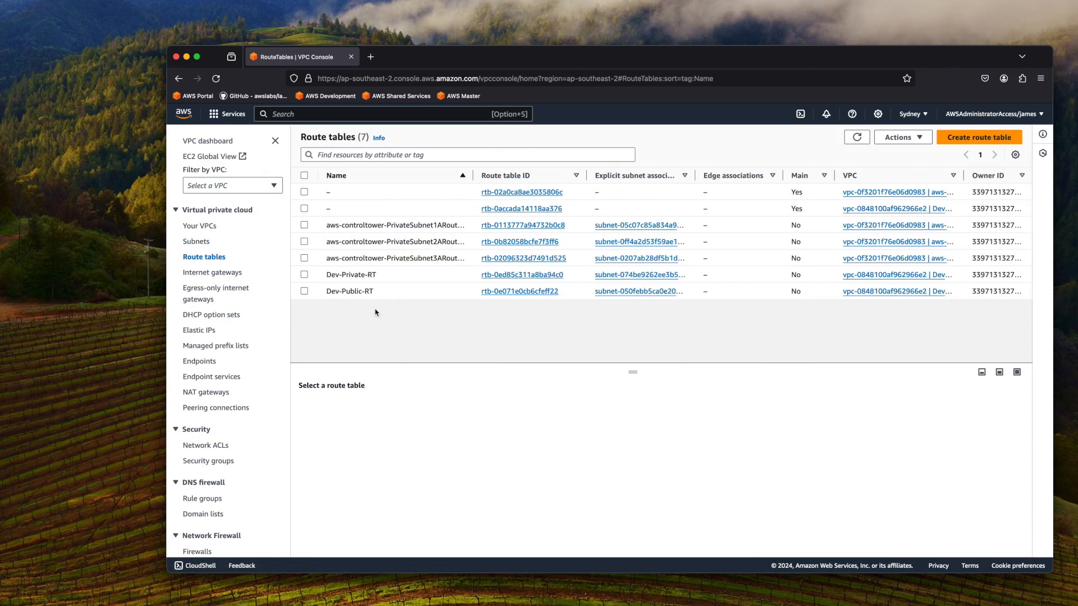
- Open the AWS Shared Services account's VPC console and check its VPCs, subnets and route tables
click(407, 98)
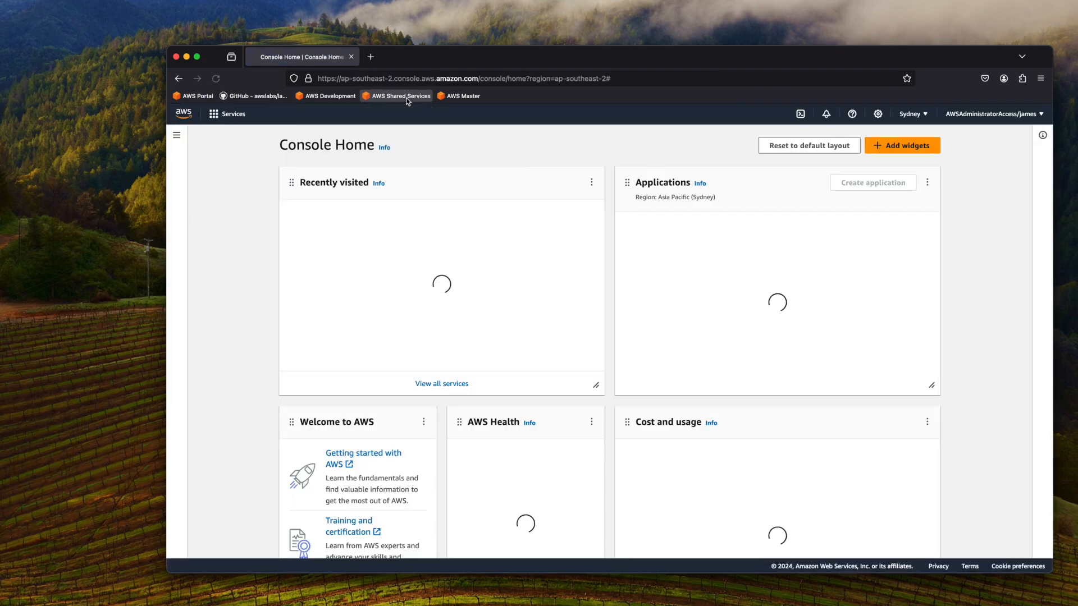
click(316, 215)
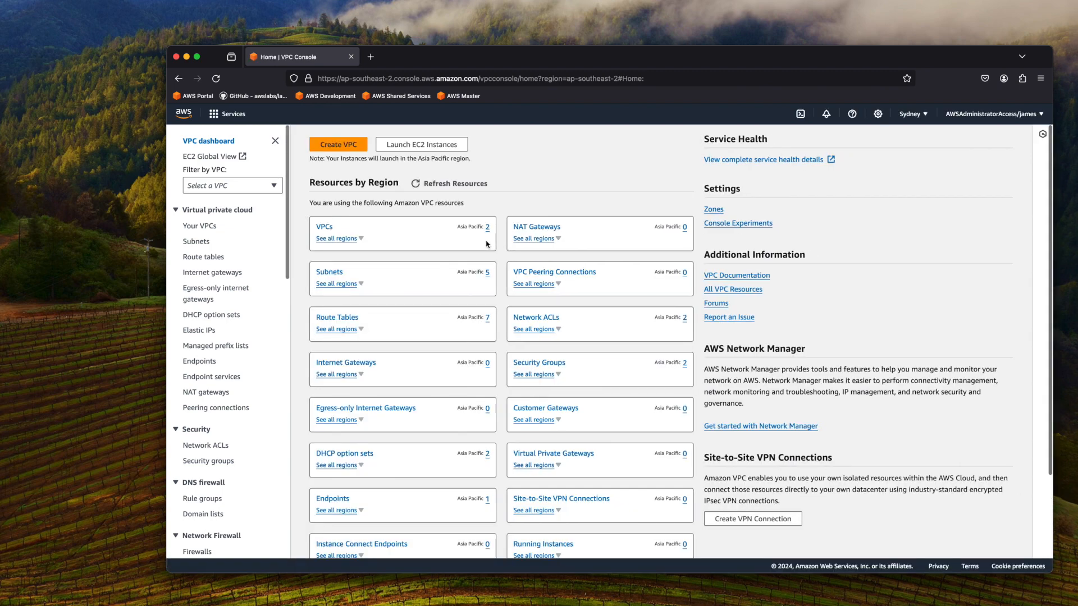
click(200, 226)
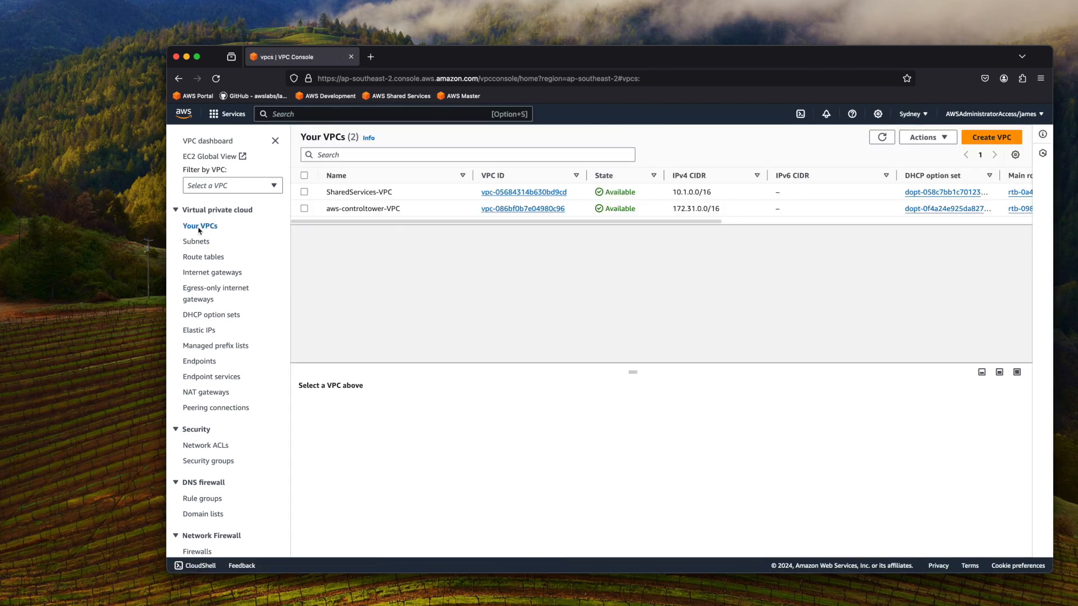
click(196, 242)
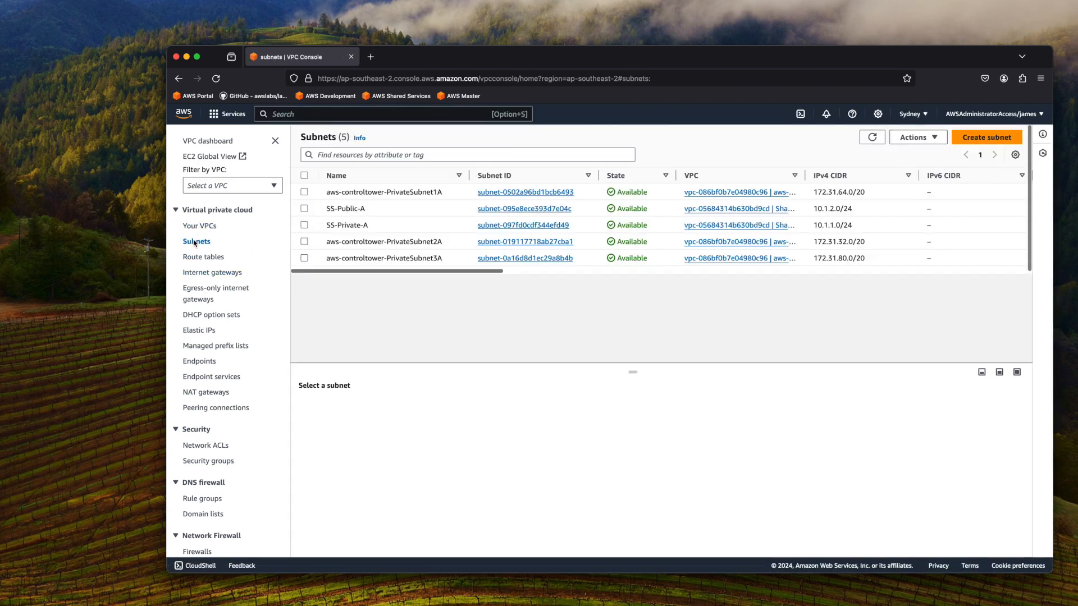
click(203, 257)
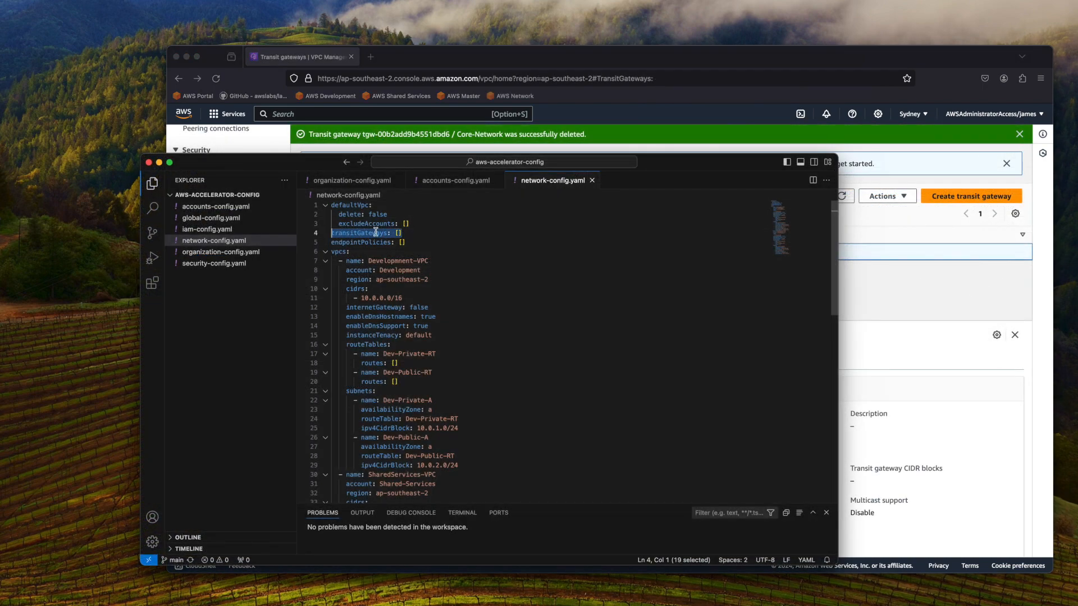
- In VS Code, replace the empty transitGateways list in network-config.yaml with an entry named Core-Network
click(420, 234)
key(BackSpace)
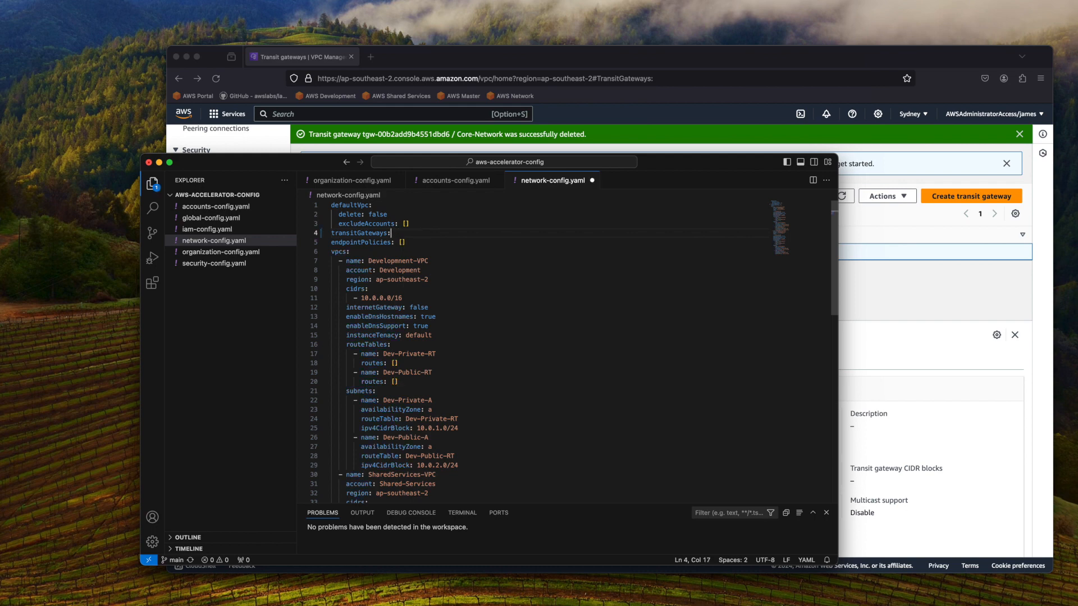
key(Return)
text(- name: )
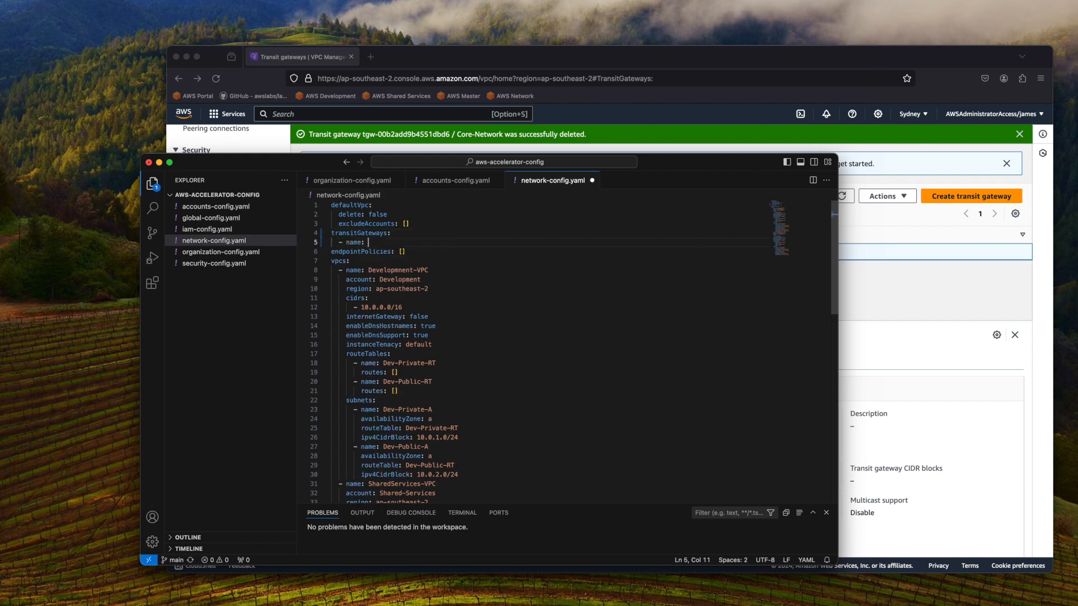
text(Core-Network)
key(Return)
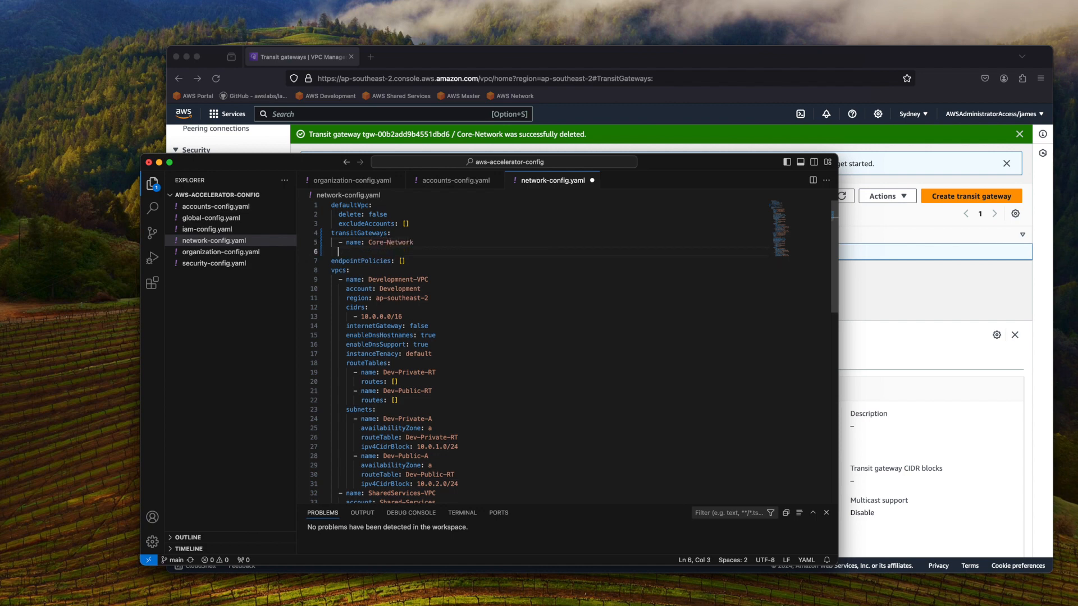
- Add account: Network and region: ap-southeast-2 to the Core-Network transit gateway
text(account: Network)
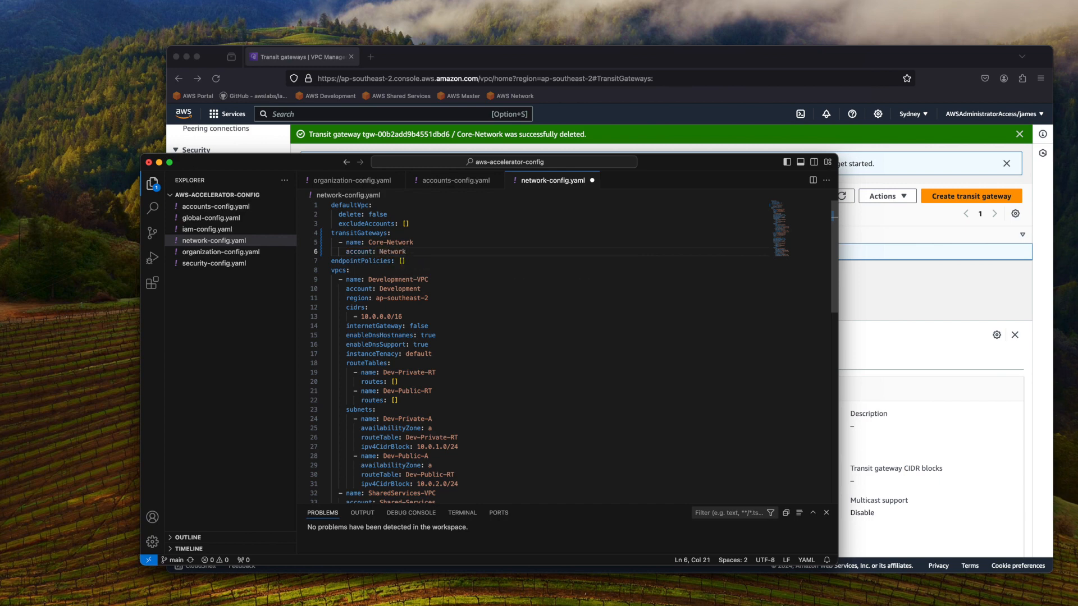
key(Return)
text(region)
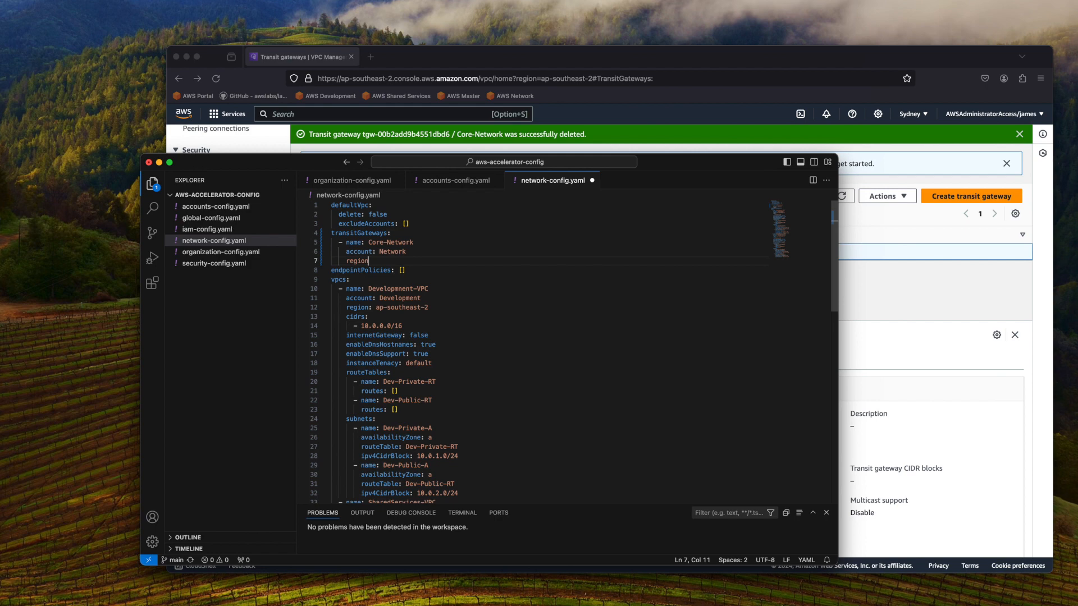
text(: ap-southeast-2)
key(Return)
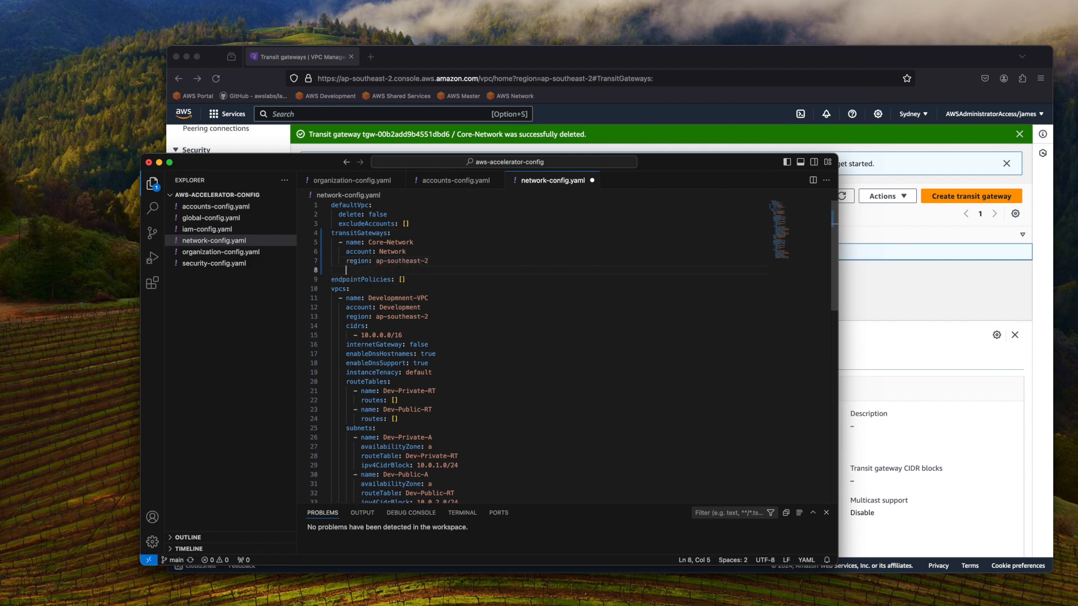
- Add shareTargets with the organizationalUnits Development and Shared Services to the Core-Network transit gateway
text(shareTargets)
text(:)
key(Return)
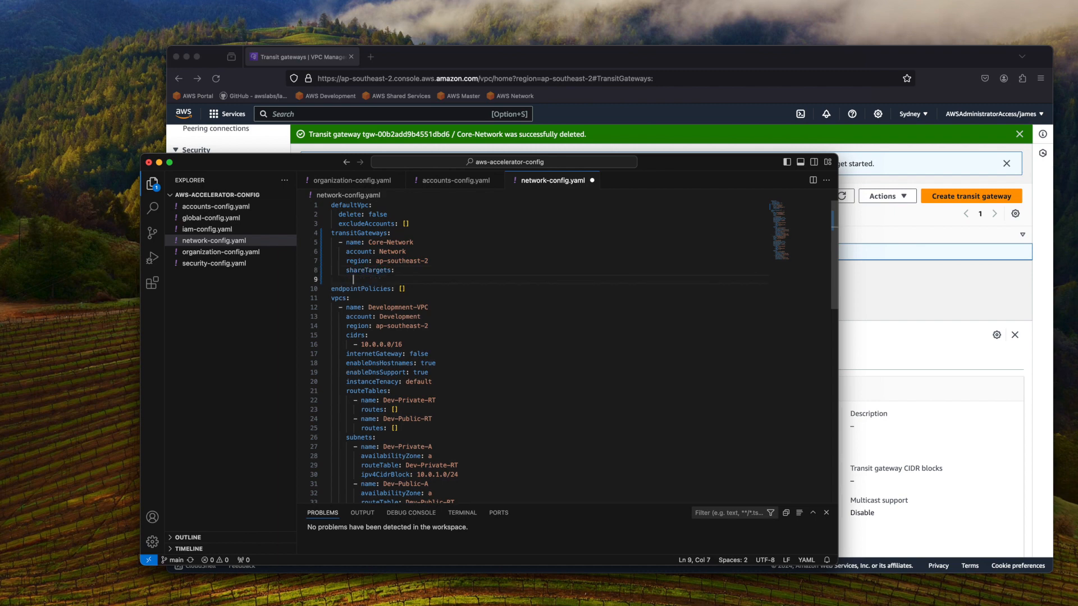
text(organizationalUnits:)
key(Return)
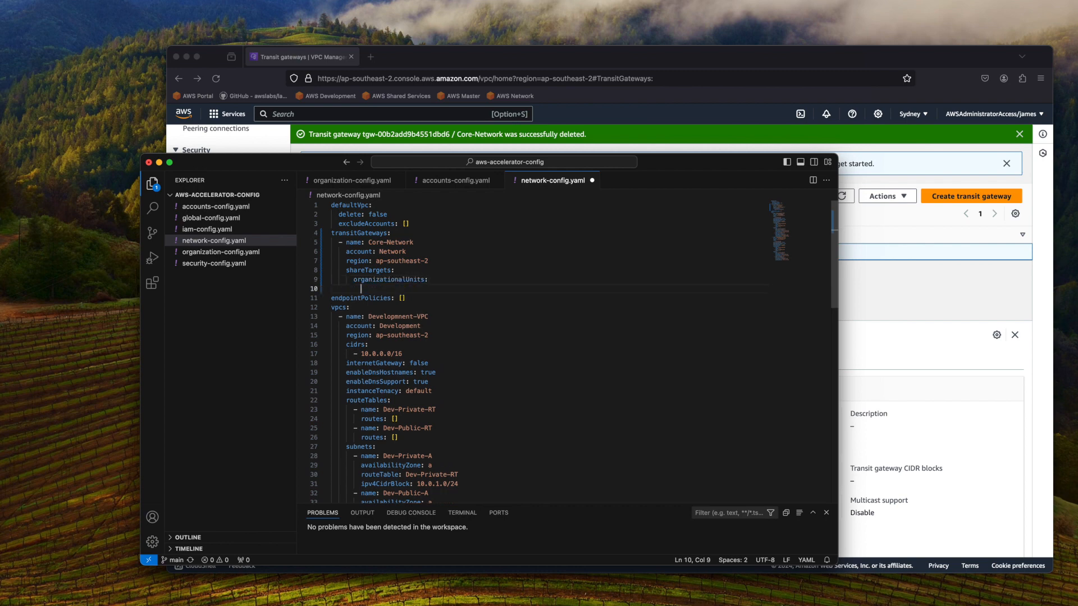
text(- Development)
key(Return)
text(-)
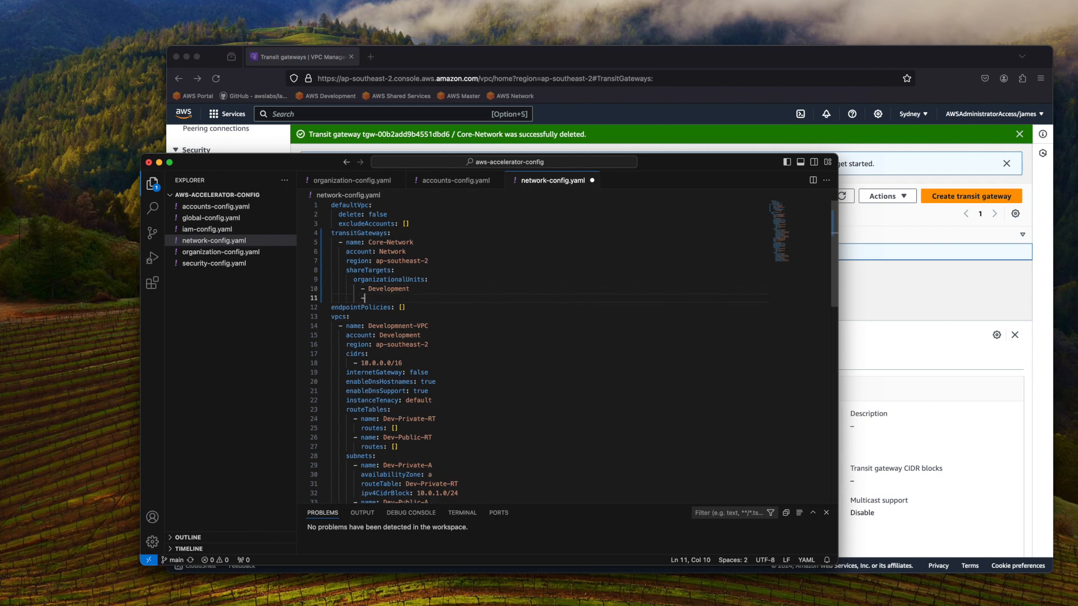
text( Shared Services)
key(Return)
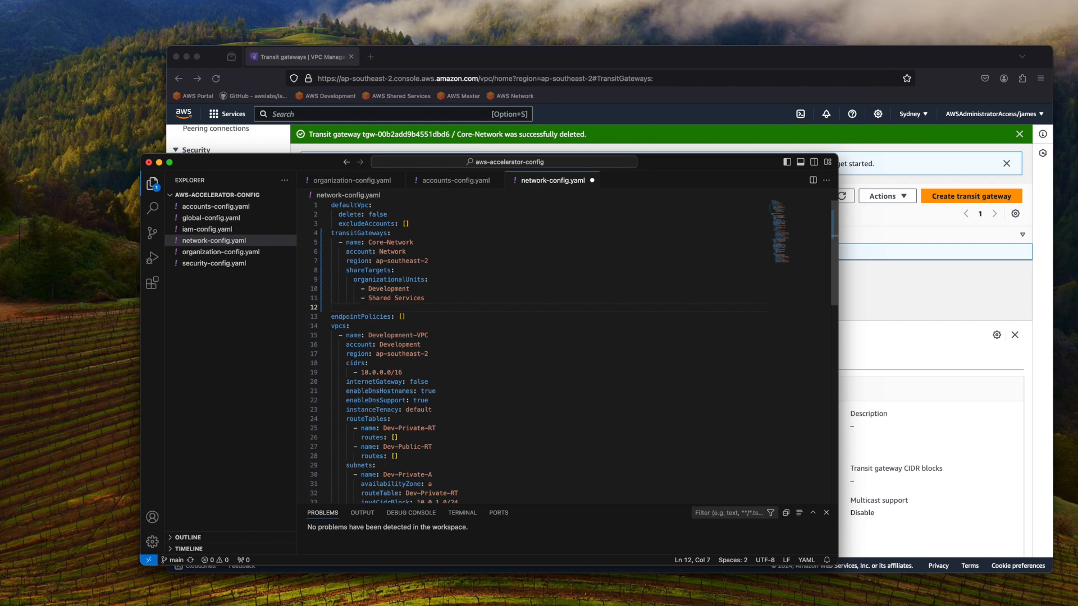
- Add asn: 65521 and dnsSupport: enable to the Core-Network transit gateway
text(asn: 65521)
key(Return)
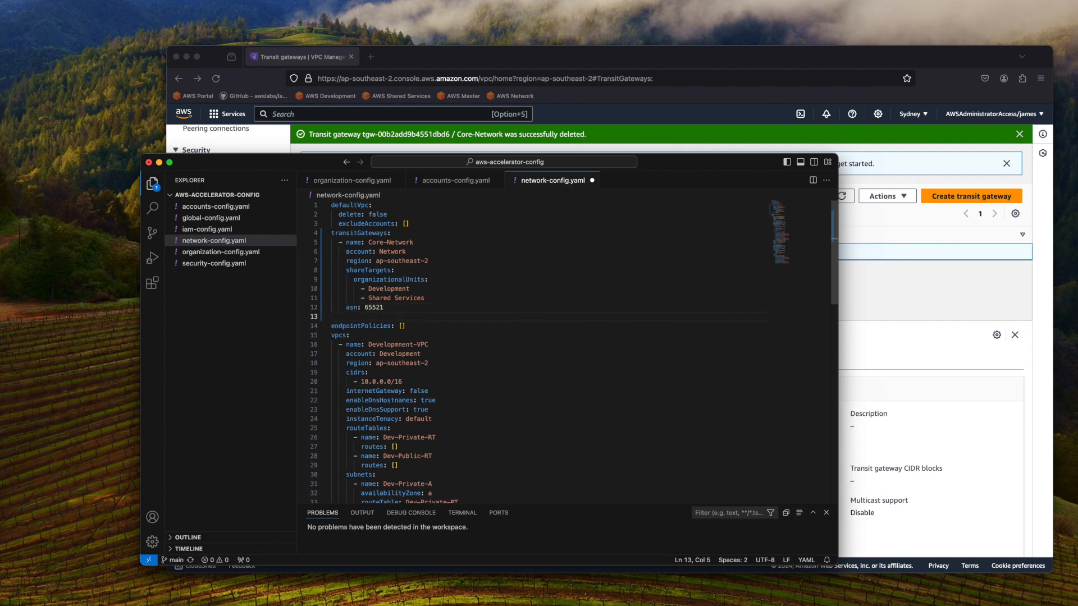
text(dnsSupport: enable)
key(Return)
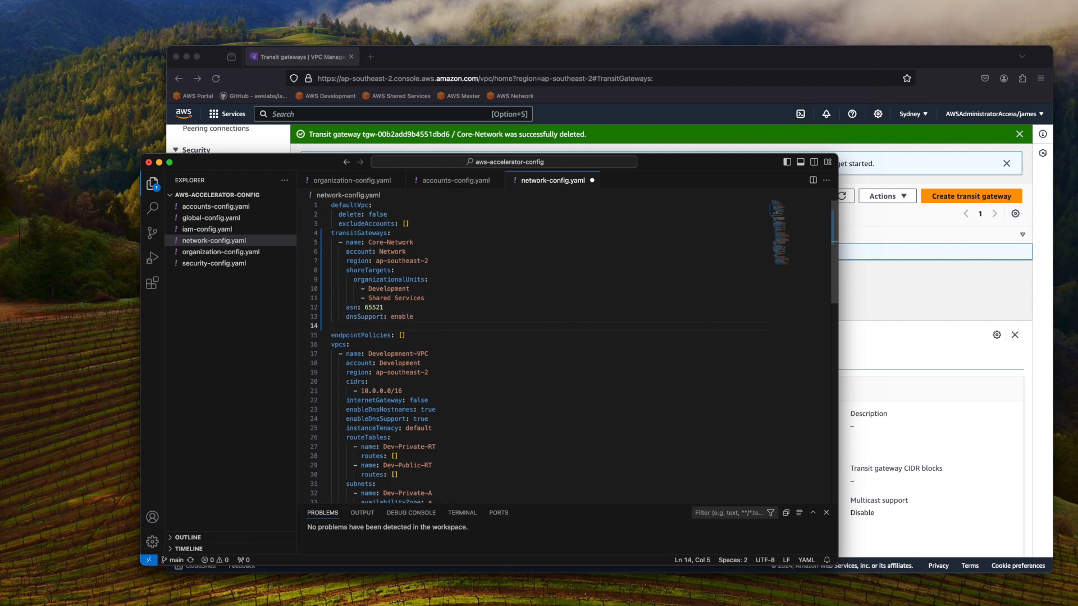
text(vpnEC)
key(BackSpace)
key(BackSpace)
key(BackSpace)
key(BackSpace)
key(BackSpace)
key(BackSpace)
- Add defaultRouteTableAssociations: desable and defaultRouteTablePropagation: disable to the Core-Network transit gateway
text(defaultRouteTableAssoc)
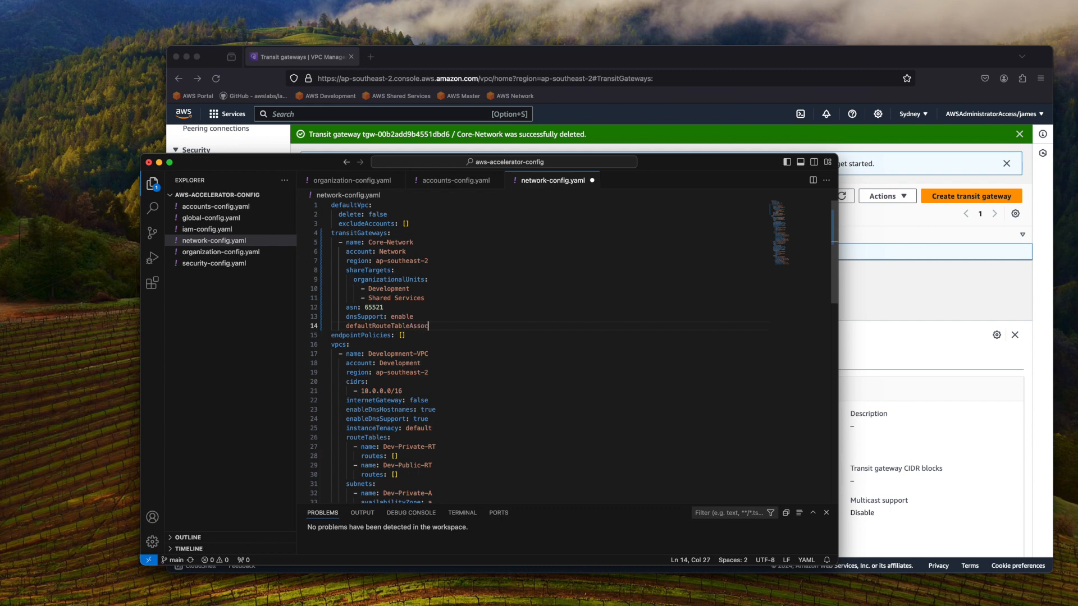
text(iations: desable)
key(Return)
text(defaultR)
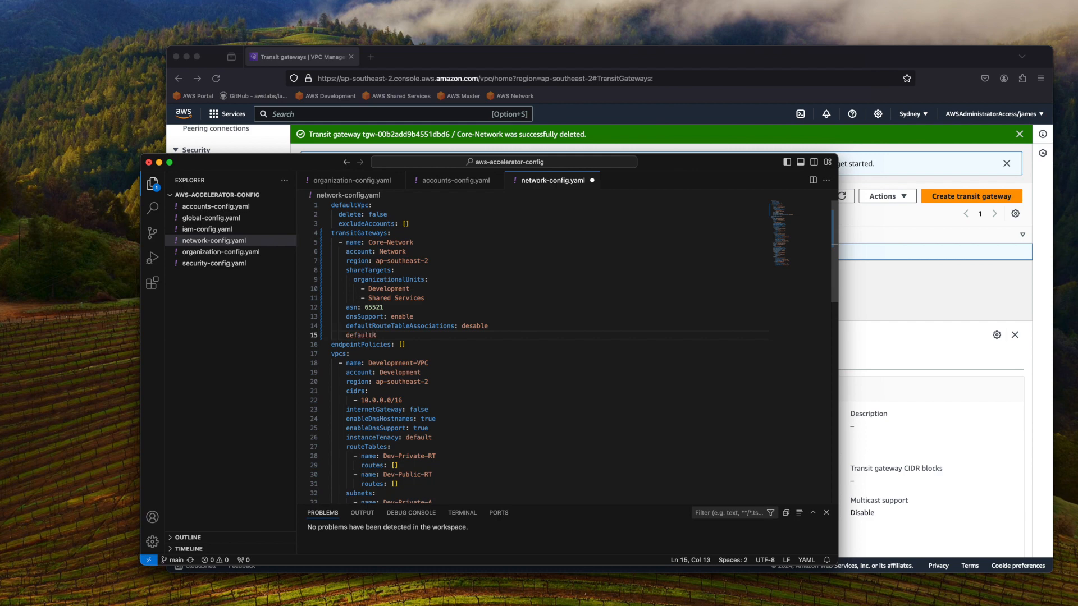
text(outeTablePropagation: disable)
key(Return)
- Add autoAcceptsharingAttachments: enable to the Core-Network transit gateway
text(auto)
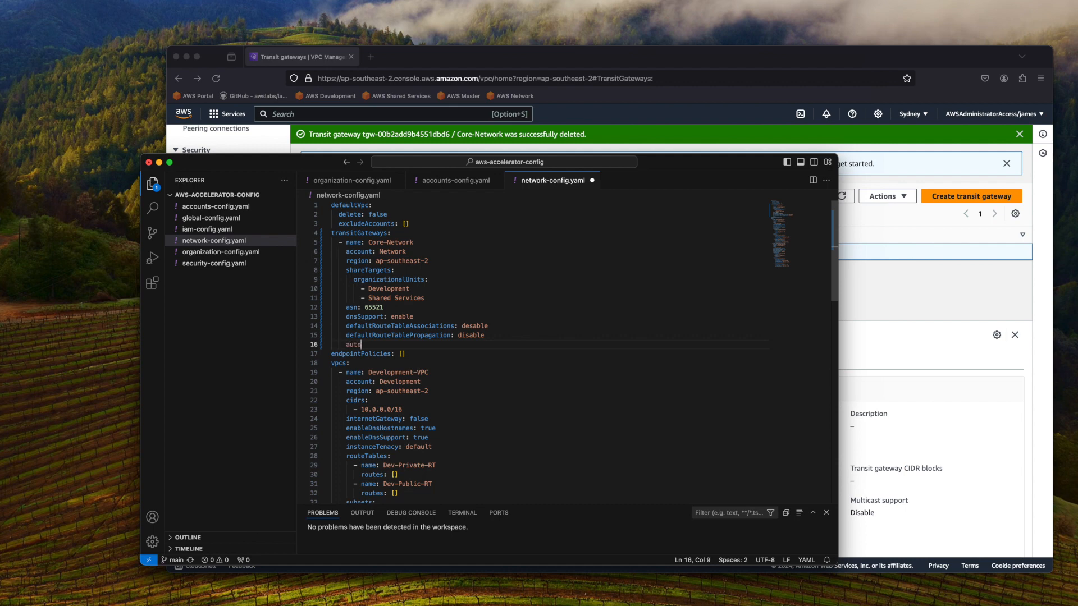
text(AcceptsharingAttachment )
text(: enable)
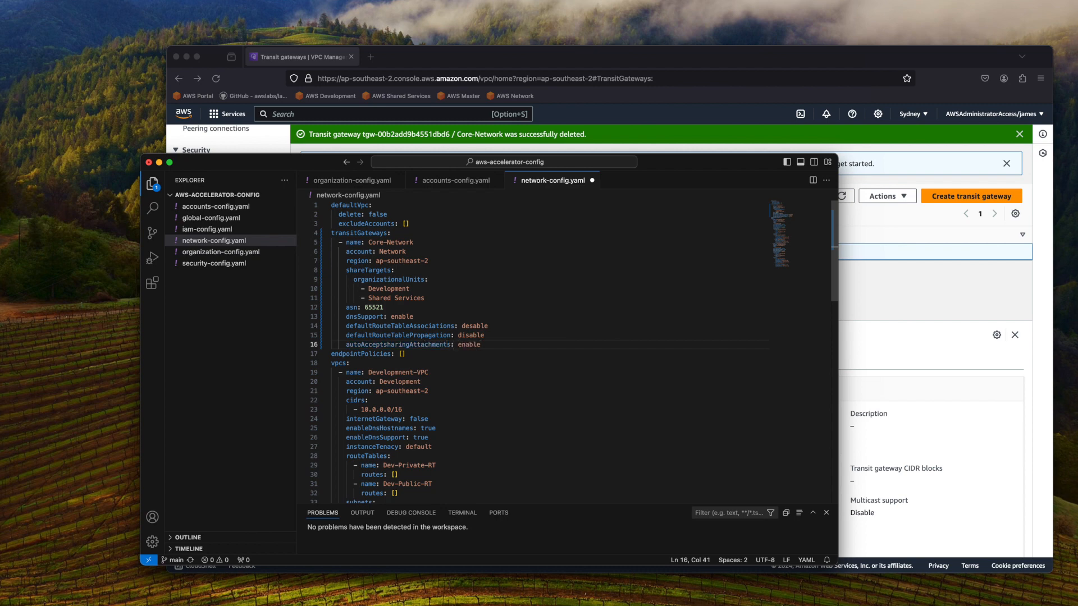
key(Return)
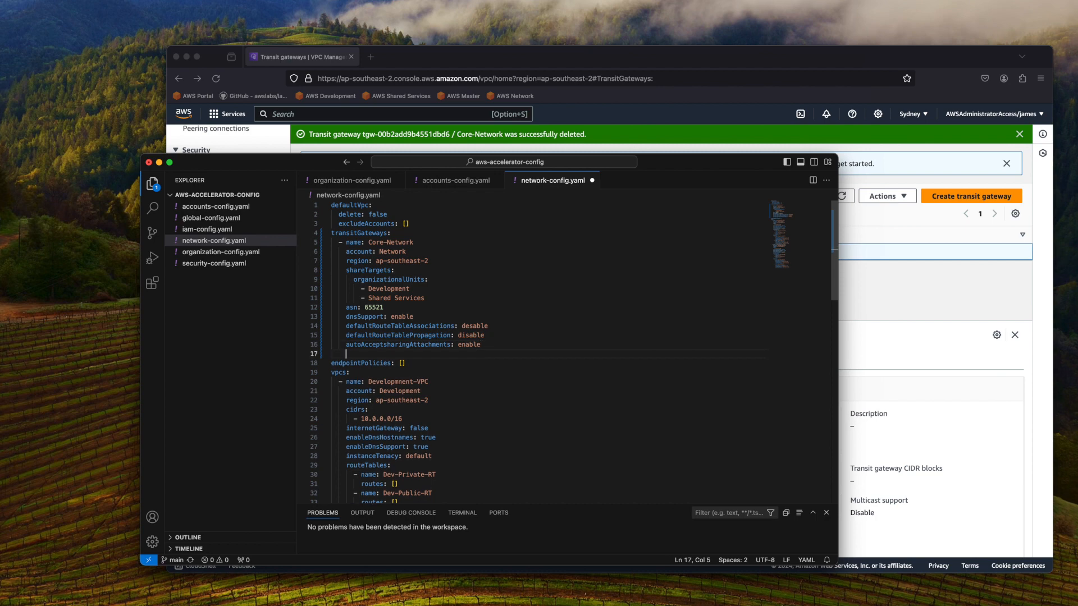
- Add a routeTables list to the Core-Network transit gateway with an entry named Network-Dev-RT and empty routes
text(routeTables:)
key(Return)
text(- name: )
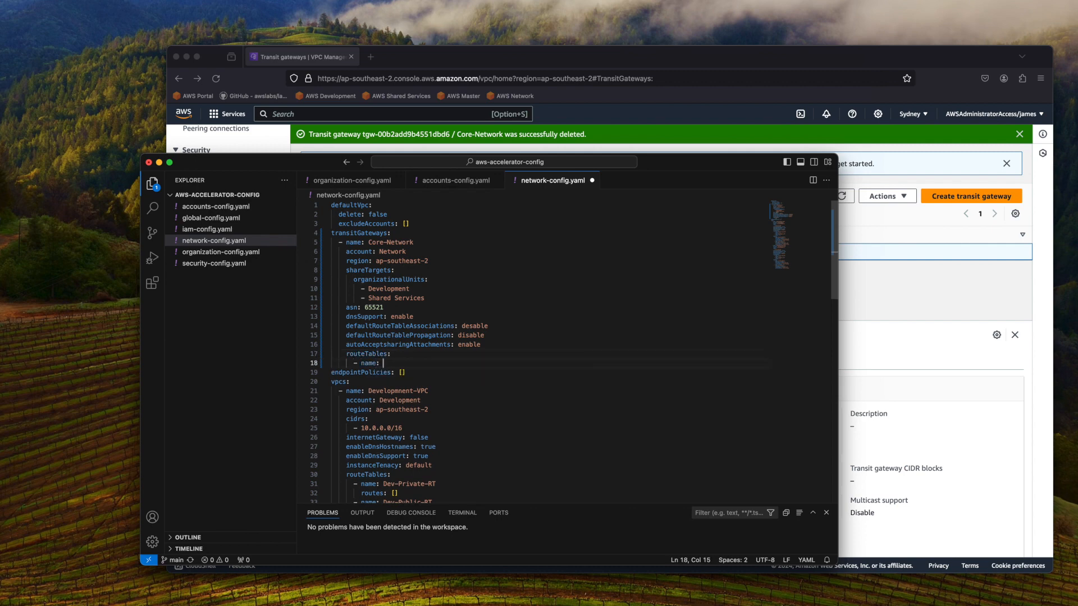
text(Network-Dev-RT)
key(Return)
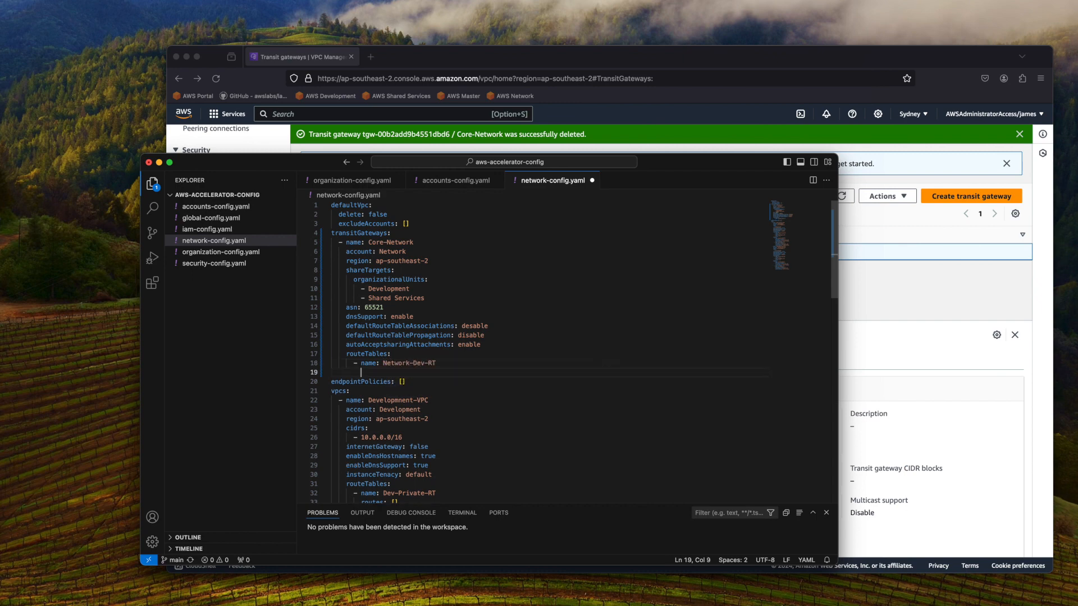
text(routes: [])
key(Return)
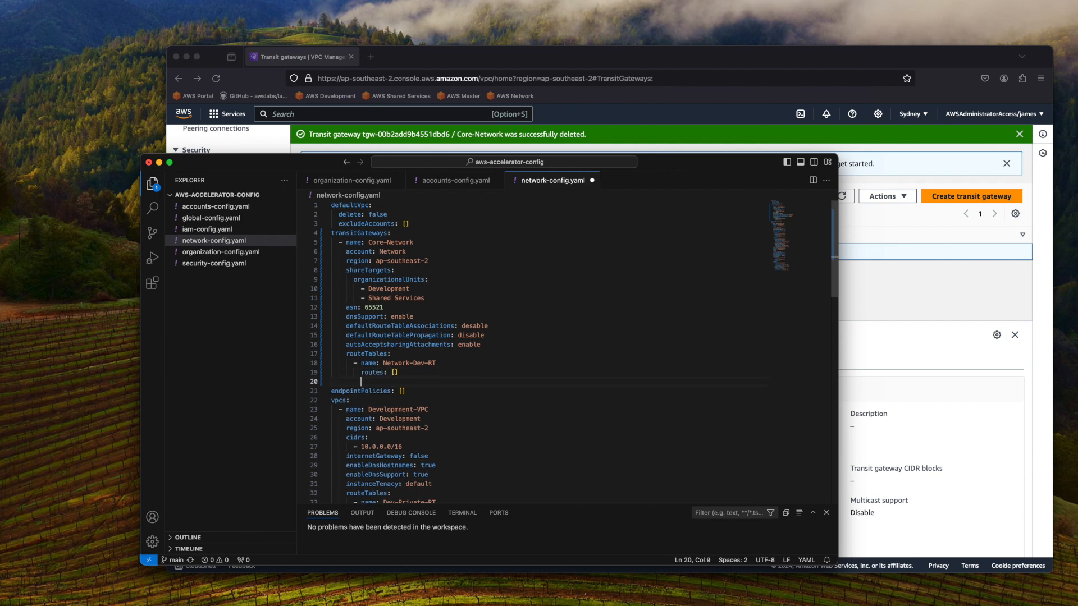
key(BackSpace)
key(BackSpace)
key(BackSpace)
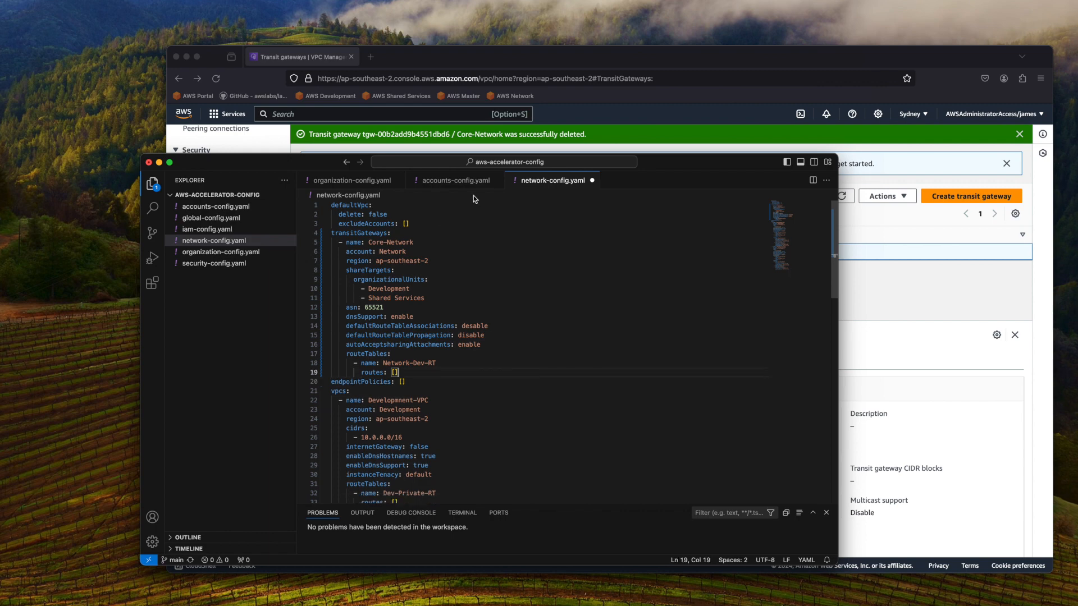
- Below the Development VPC's subnets, add a transitGatewayAttachments list with an entry named Dev-TGW-Attachment
drag(413, 372, 248, 237)
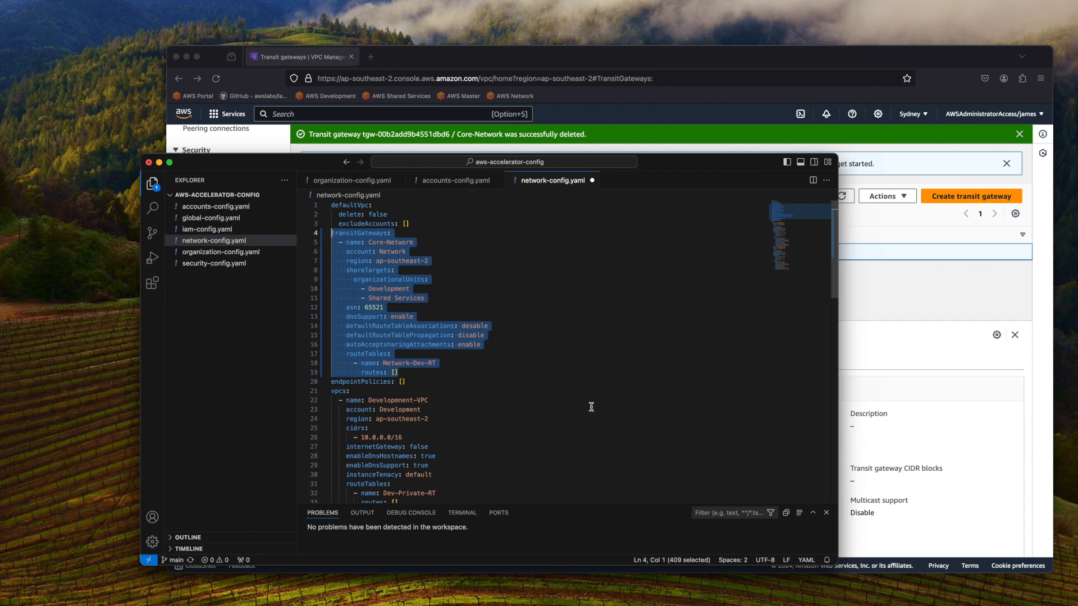
scroll(592, 403, down, 6)
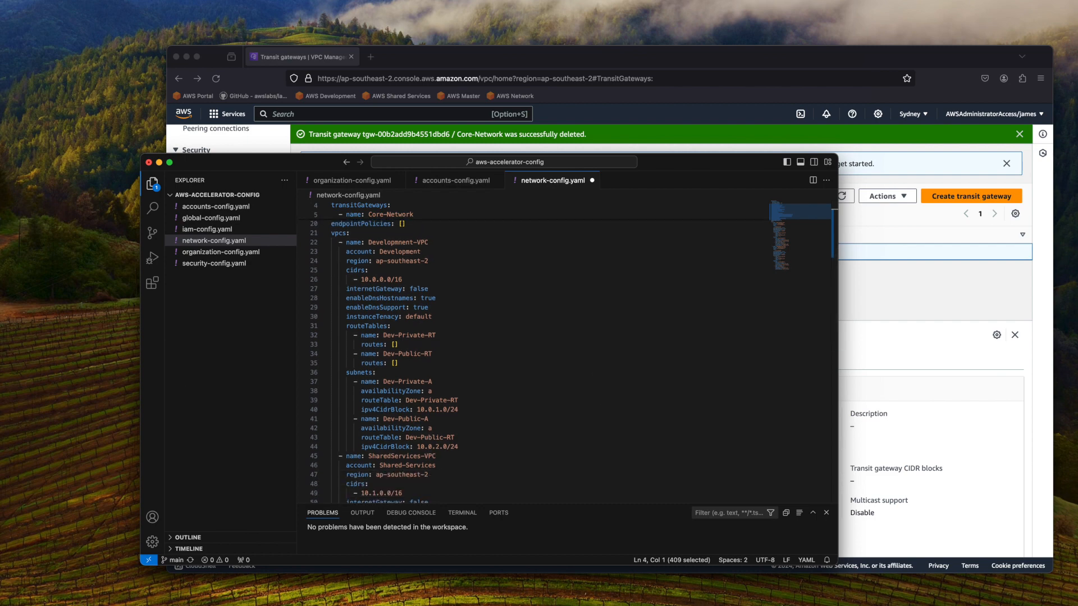
scroll(477, 420, up, 1)
scroll(478, 420, down, 1)
scroll(479, 419, down, 1)
scroll(478, 419, down, 1)
click(469, 401)
key(Return)
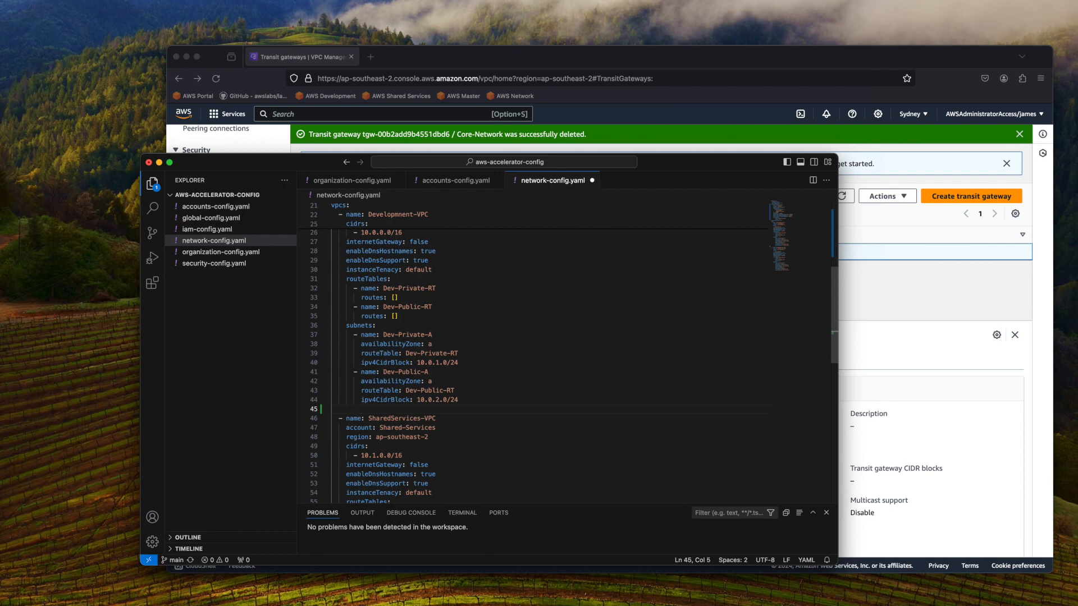
text(transit)
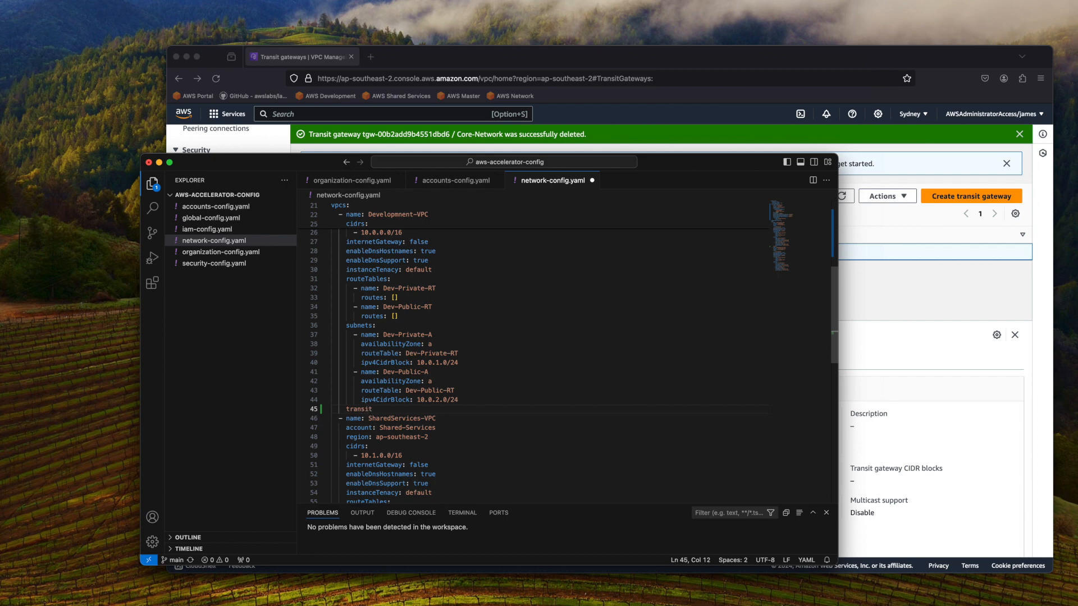
text(GatewayAttachments:)
key(Return)
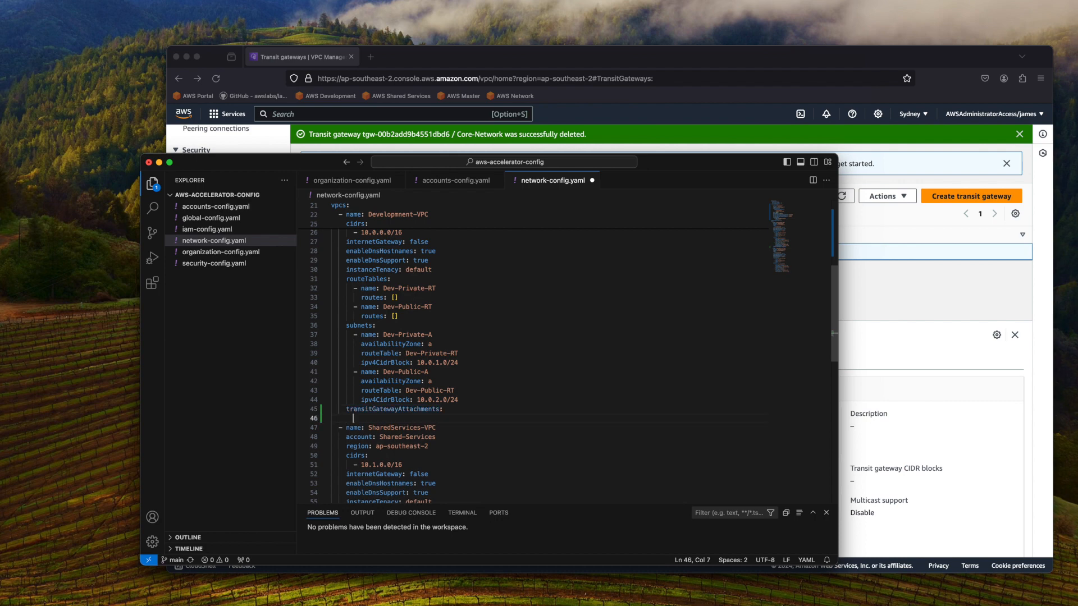
text(- name: Dev-TGW-Attachment)
key(Return)
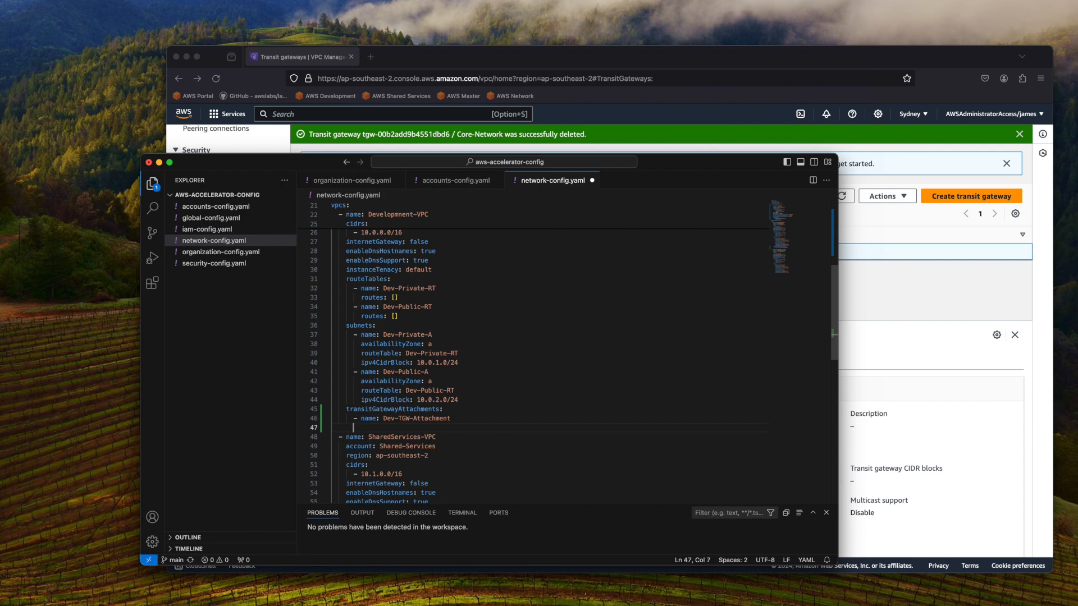
- Add a transitGateway key under the Dev-TGW-Attachment entry
text(transitgateway)
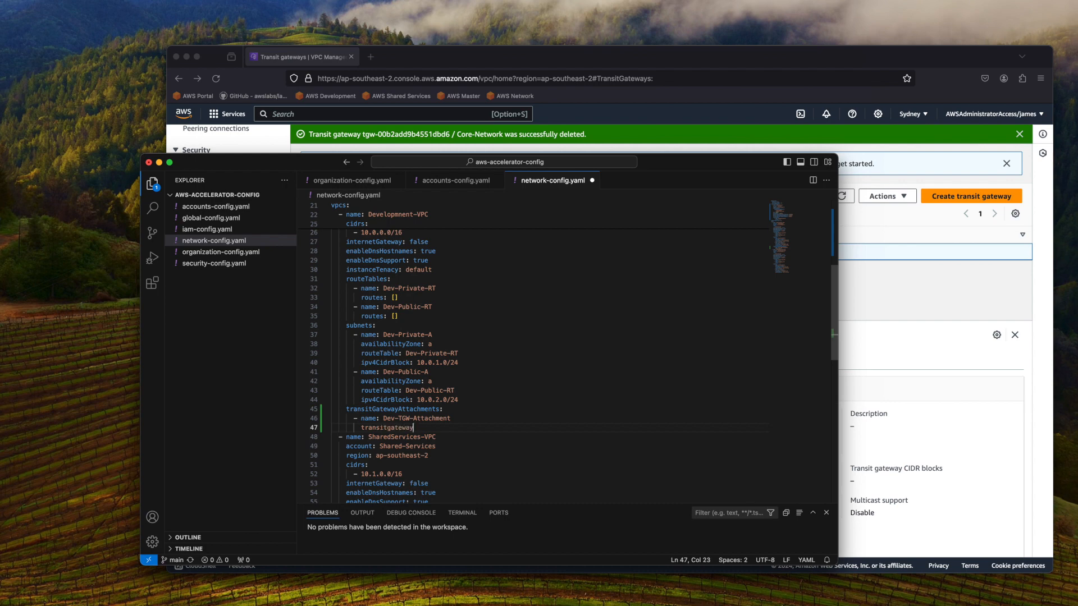
key(Left)
key(Left)
key(Left)
key(Left)
key(Left)
key(Left)
key(BackSpace)
text(G)
key(Right)
key(Right)
key(Right)
key(Right)
key(Right)
key(Right)
text(:)
key(Return)
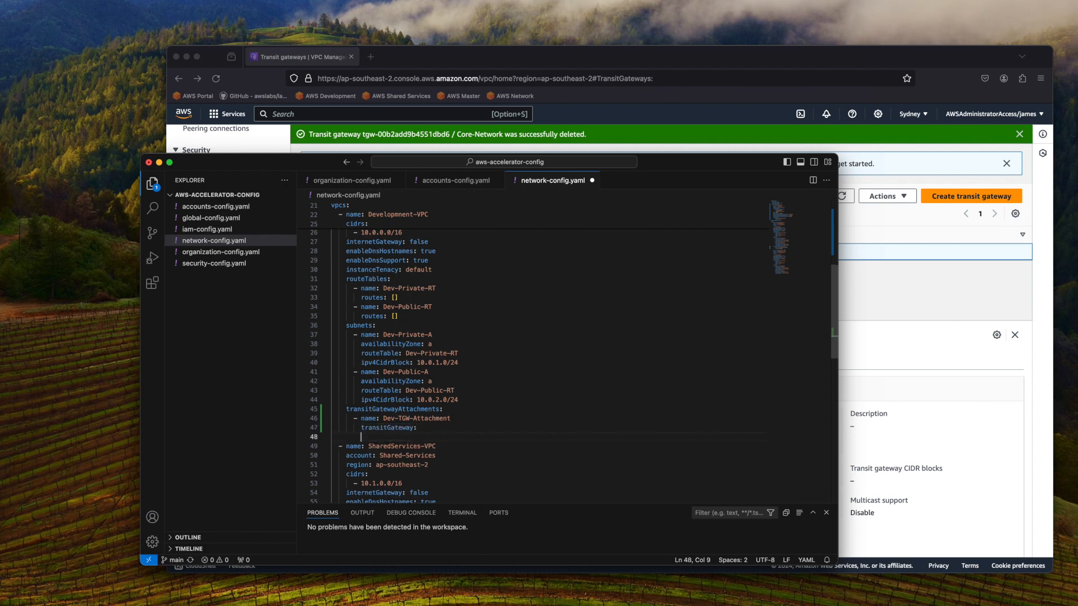
- Under the attachment's transitGateway key, add name: Core-Network, copied from the gateway definition, and account: Network
text(name:)
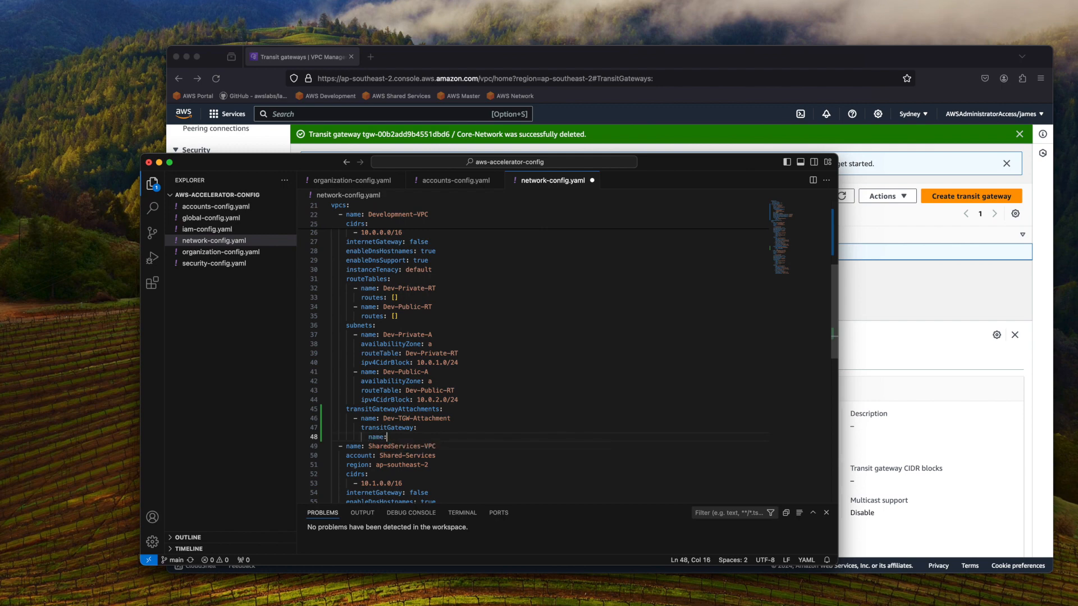
scroll(494, 405, up, 5)
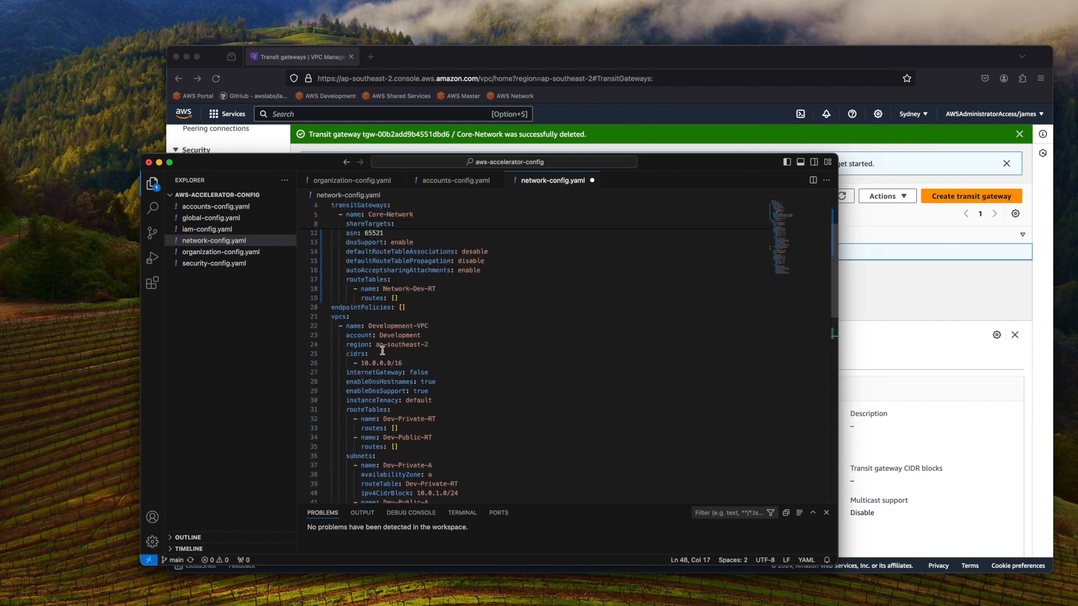
drag(413, 240, 368, 241)
key(ctrl+c)
scroll(468, 283, down, 1)
scroll(468, 284, down, 9)
click(405, 409)
key(ctrl+v)
key(Return)
text(a)
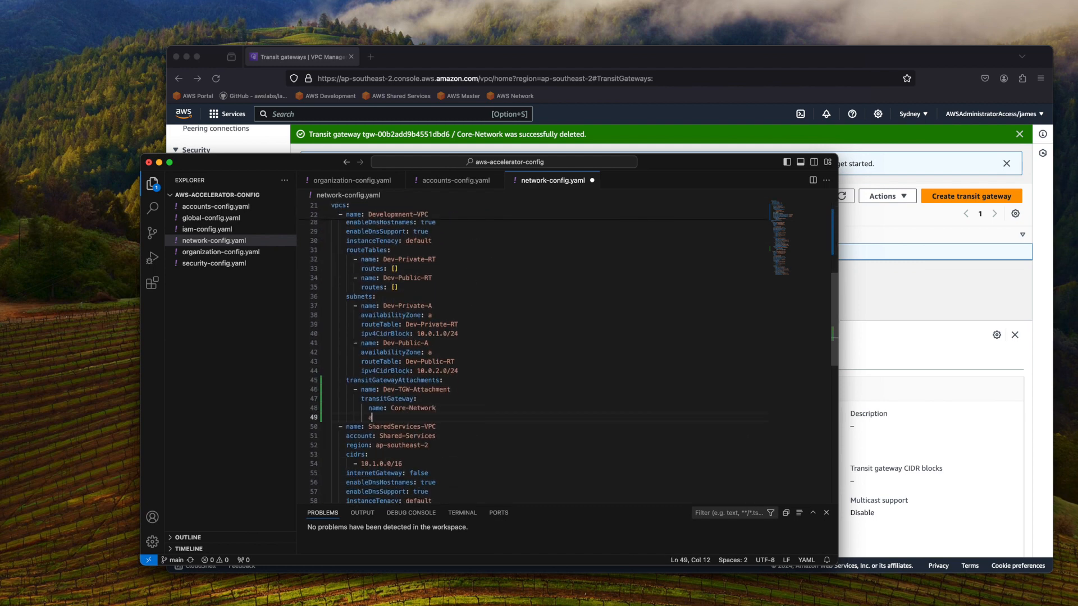
text(ccount  Network)
key(Return)
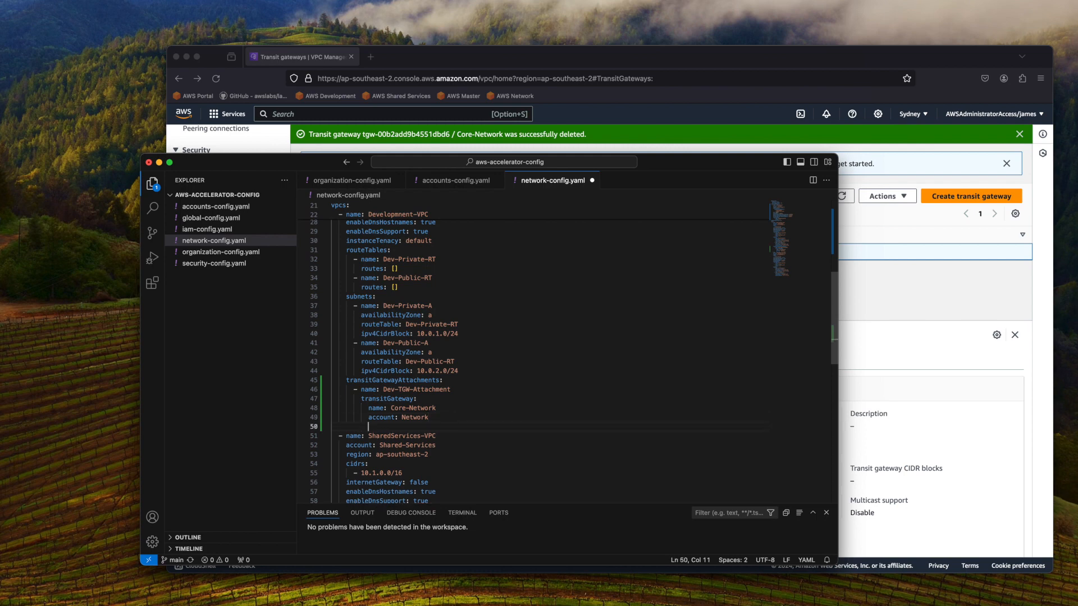
- Add routeTableAssociations to Dev-TGW-Attachment, listing the Network-Dev-RT name copied from the transit gateway's route table
key(BackSpace)
text(routeTableAssociation)
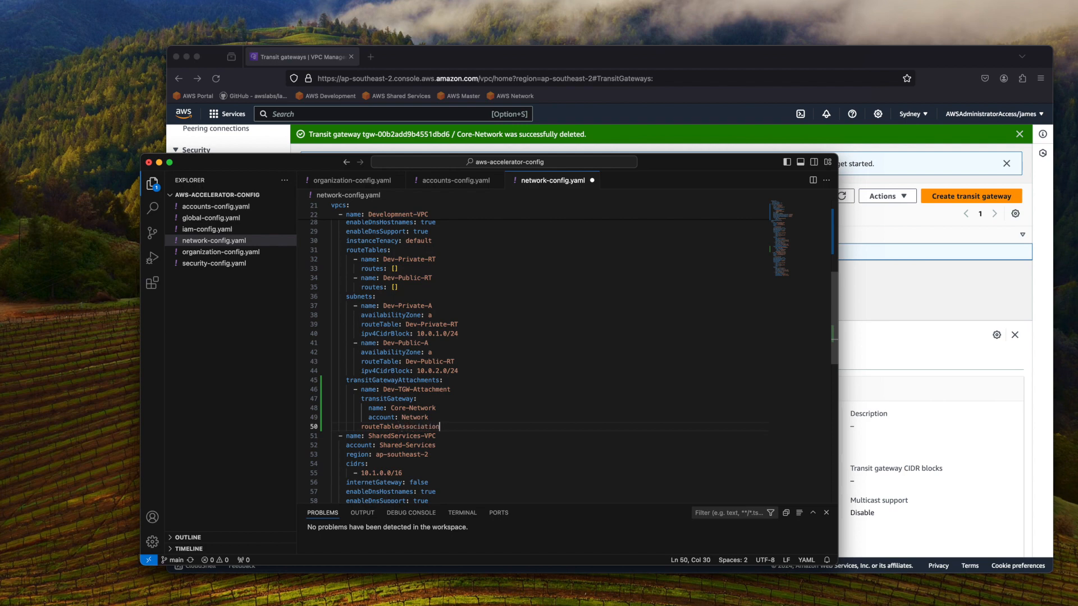
text(s:)
key(Return)
text(-)
key(BackSpace)
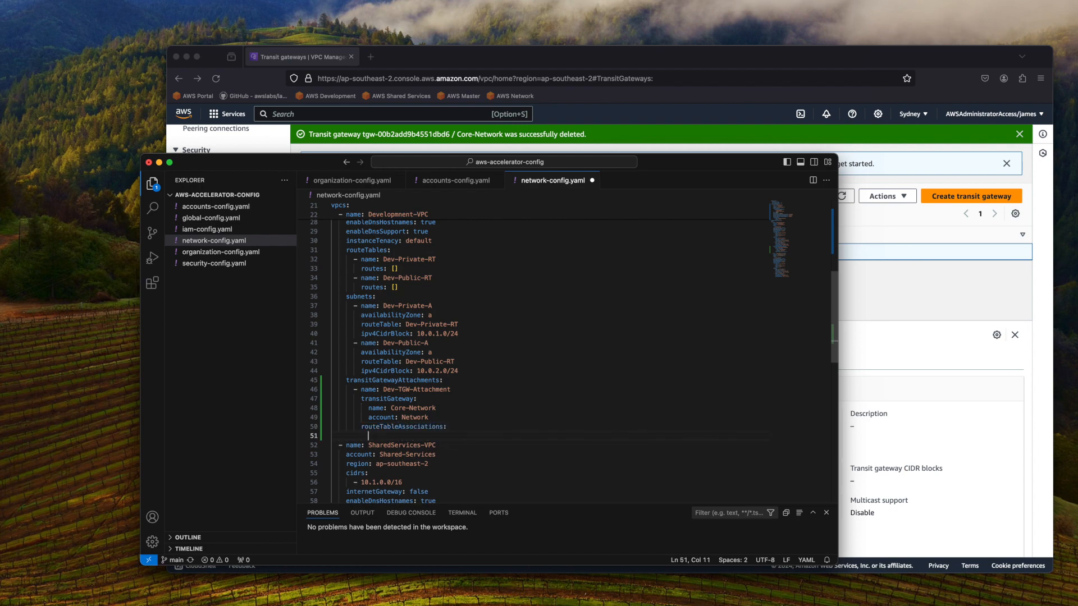
text(-)
scroll(410, 399, up, 2)
scroll(411, 399, up, 6)
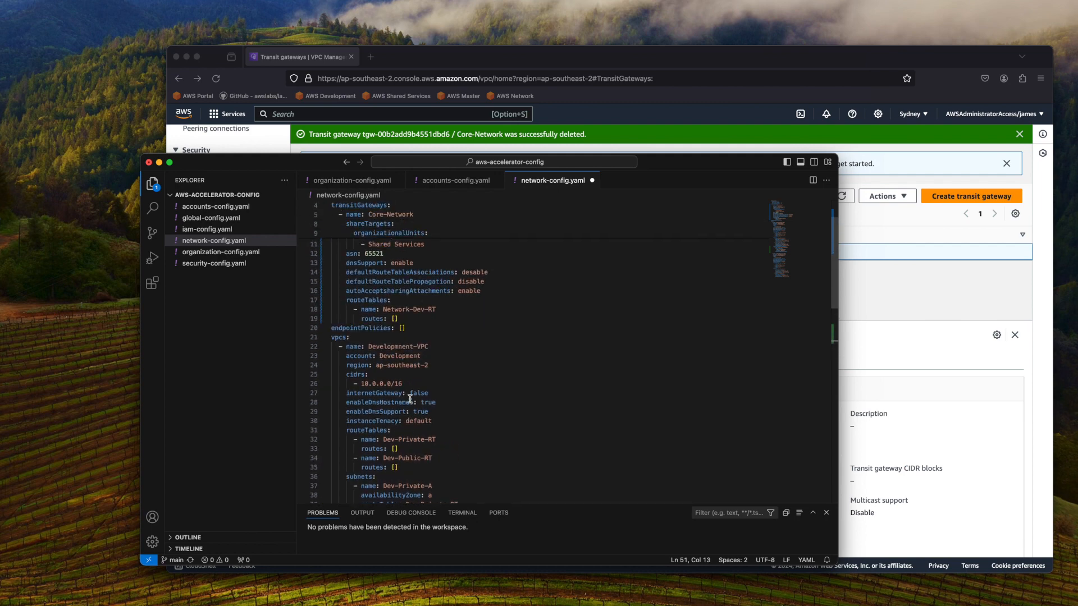
drag(436, 363, 383, 364)
key(super+c)
scroll(415, 393, down, 9)
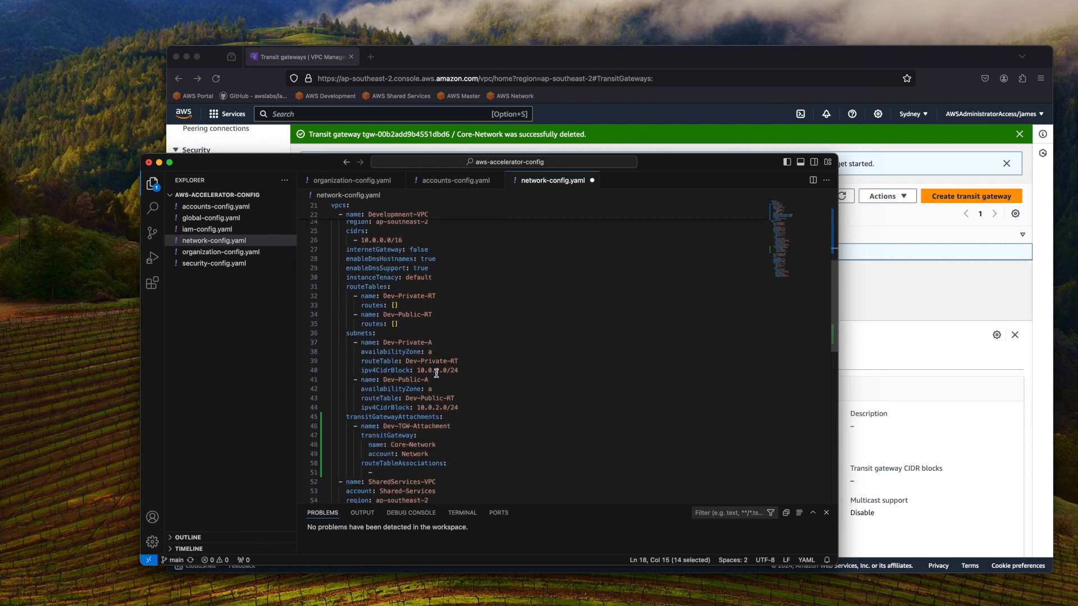
click(395, 432)
key(super+v)
key(Return)
- Add routeTablePropagations to Dev-TGW-Attachment, listing Network-Dev-RT
text(routeTableProper)
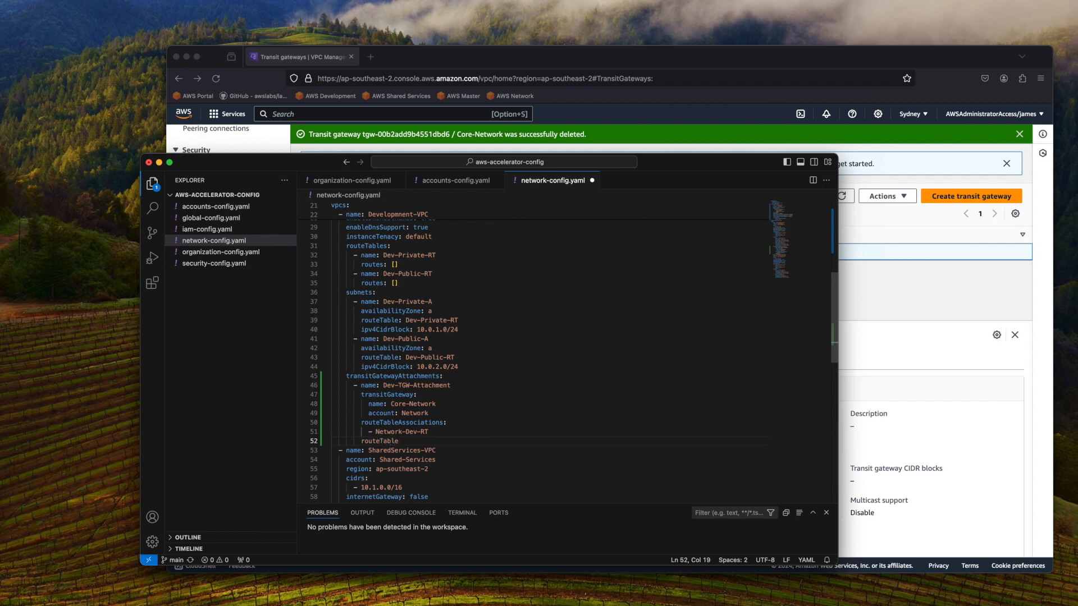
key(BackSpace)
key(BackSpace)
text(agations:)
key(Return)
text(- Network-Dev-RT)
- Add a subnets list to Dev-TGW-Attachment containing Dev-Private-A
key(Return)
key(BackSpace)
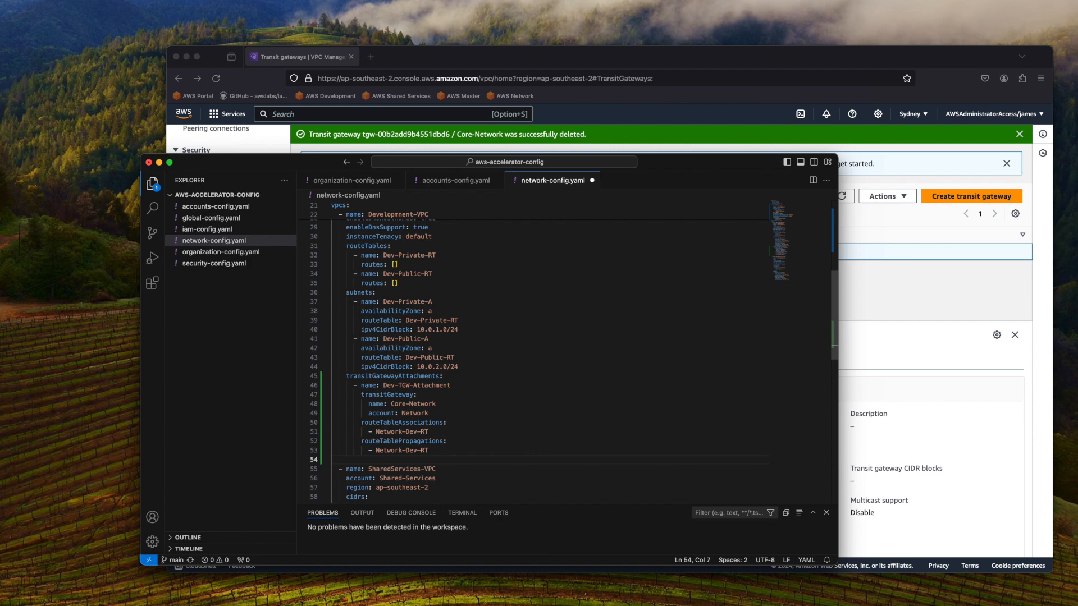
text(subnets:)
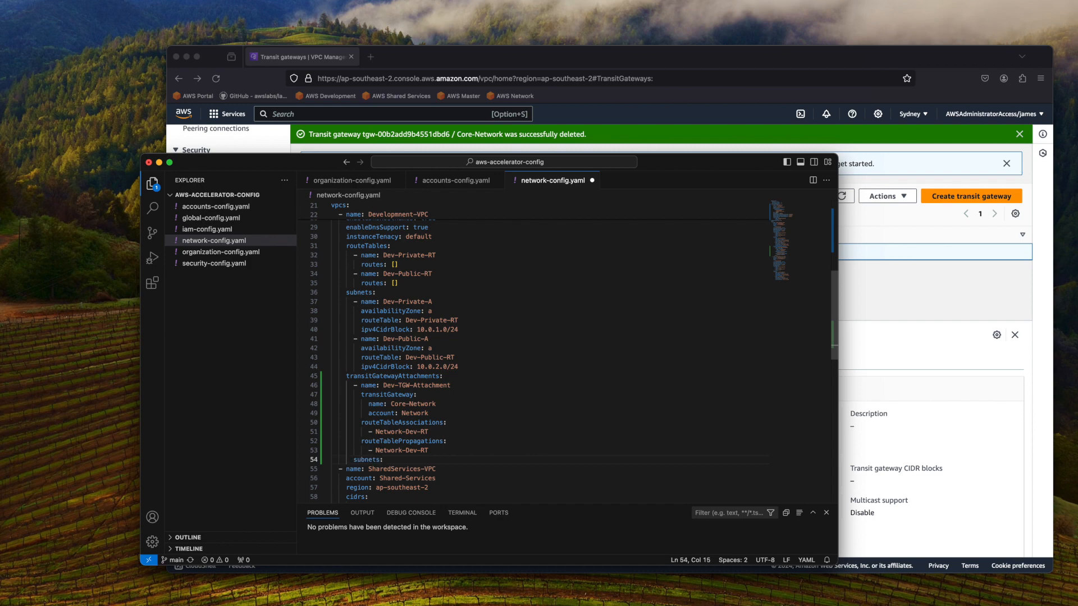
key(Return)
text(-)
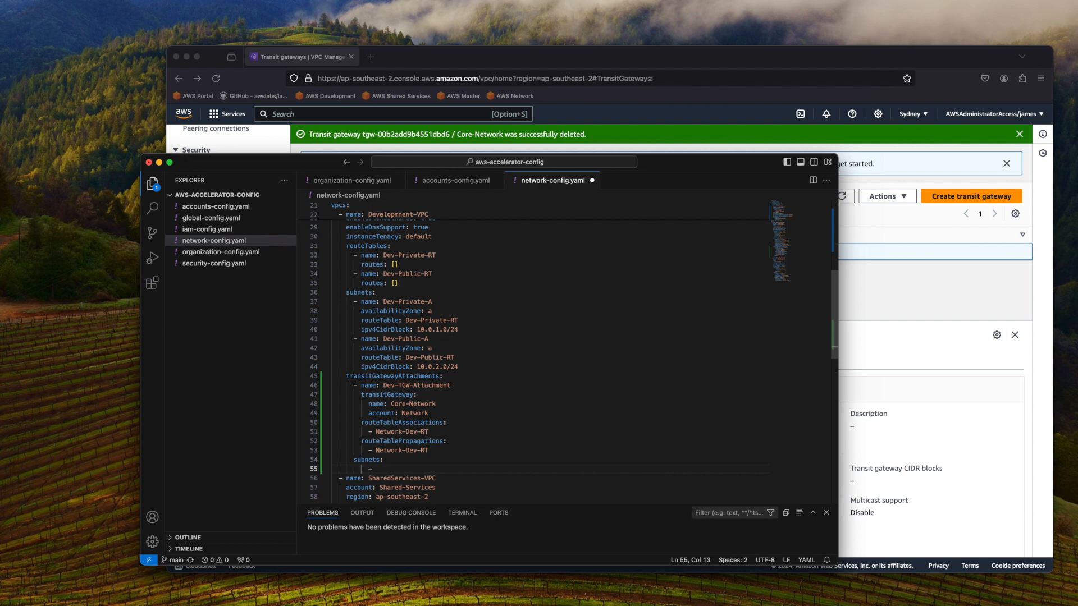
drag(433, 302, 385, 302)
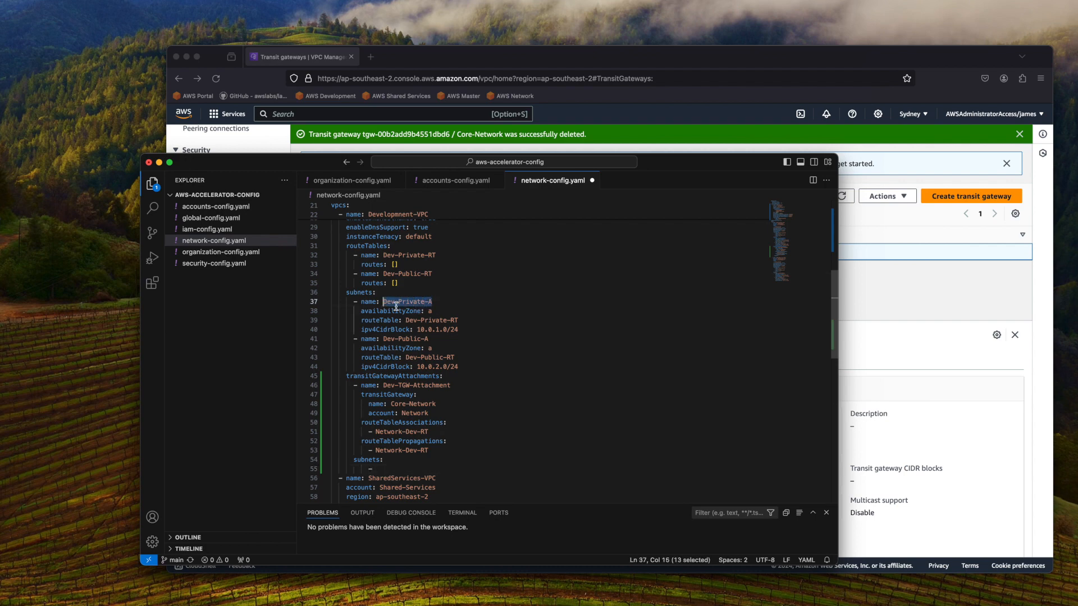
click(408, 468)
text(Dev-Private-A)
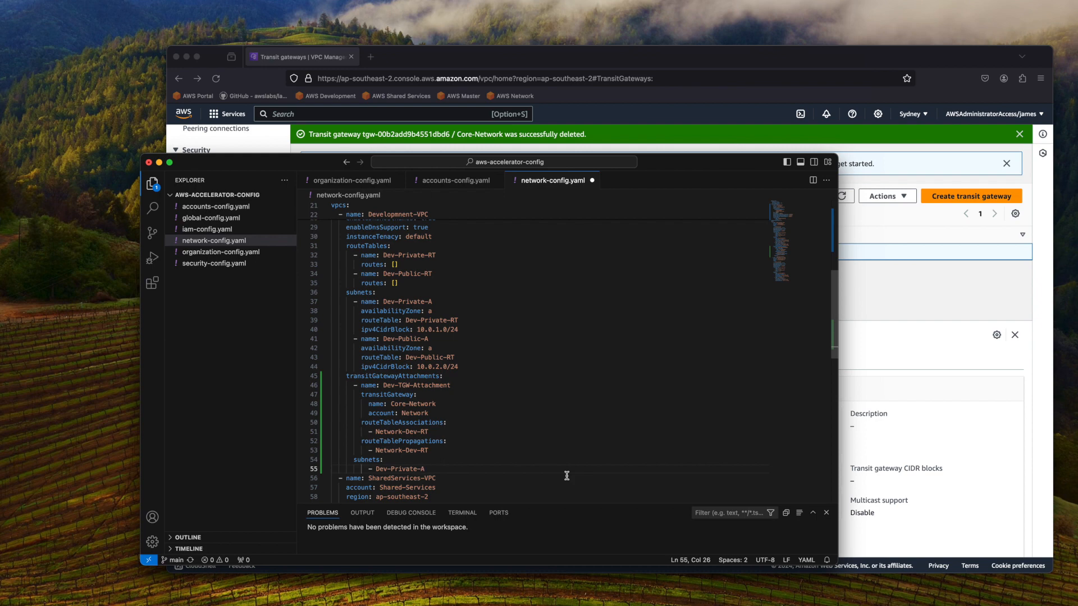
- Copy the Development VPC's whole transitGatewayAttachments block to the end of the SharedServices-VPC definition
drag(430, 469, 333, 376)
key(super+c)
scroll(405, 400, down, 10)
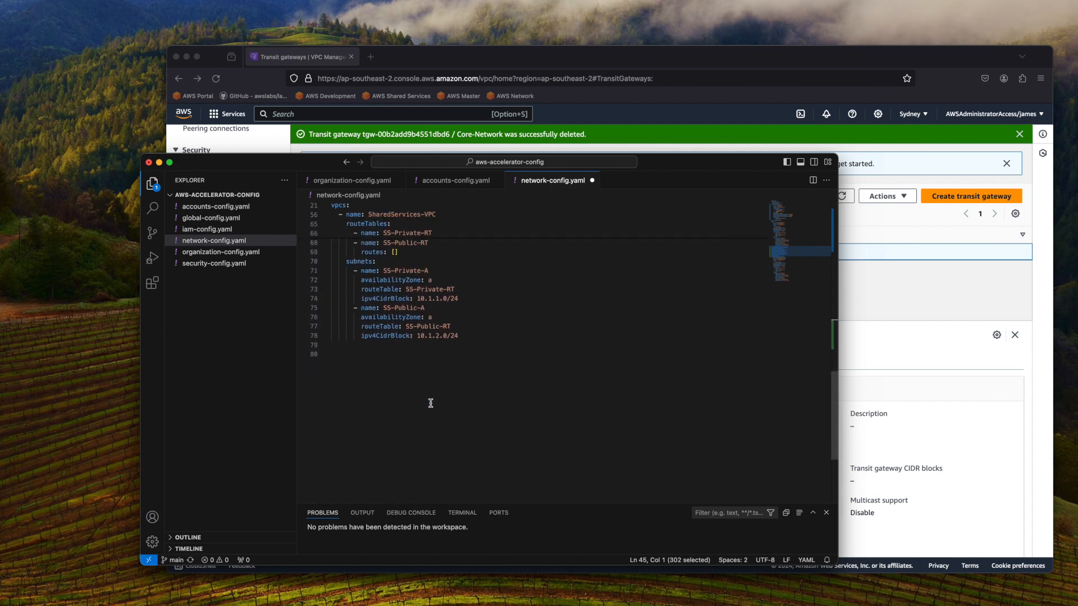
click(480, 336)
key(Return)
key(super+v)
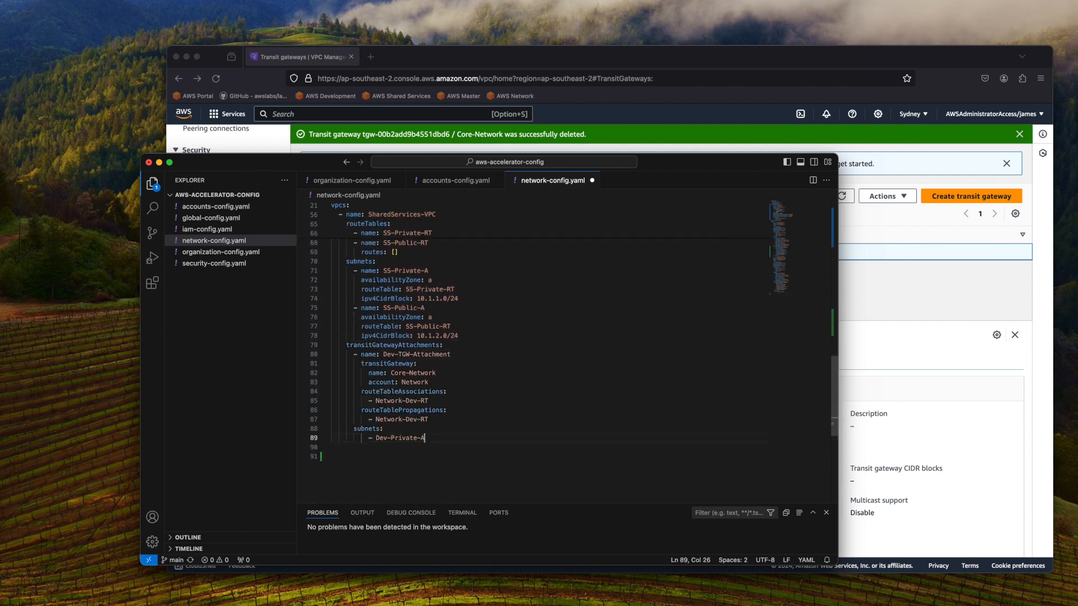
- Rename the copied attachment in SharedServices-VPC to SS-TGW-Attachment and change its subnet entry to SS-Private-A
double_click(388, 354)
text(SS)
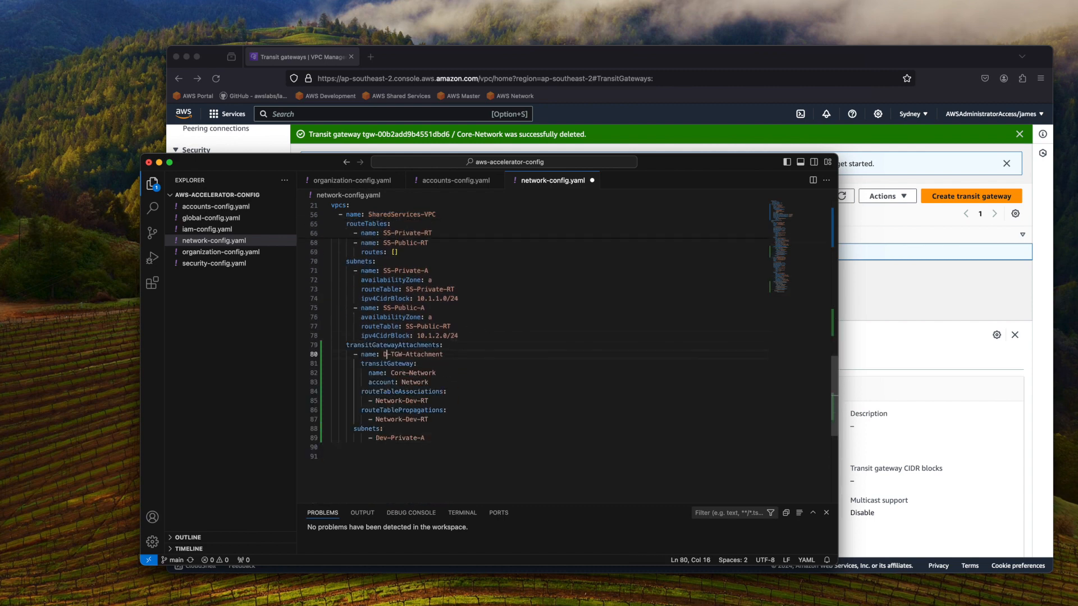
double_click(382, 438)
text(SS)
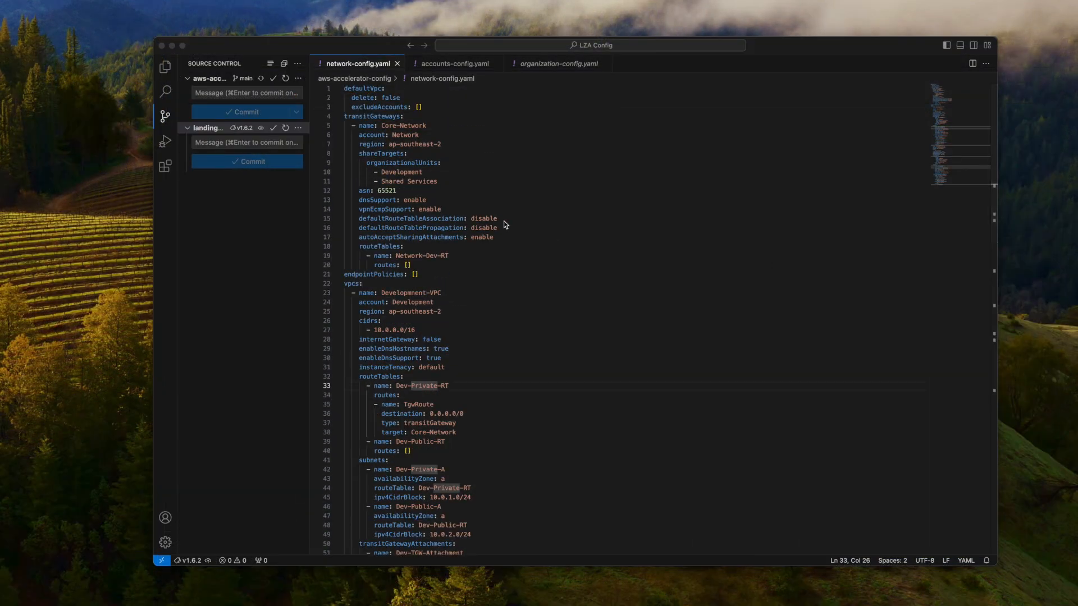
- Review the TgwRoute entries under the Dev-Private-RT and SS-Private-RT route tables in the finished network-config.yaml
scroll(504, 221, down, 7)
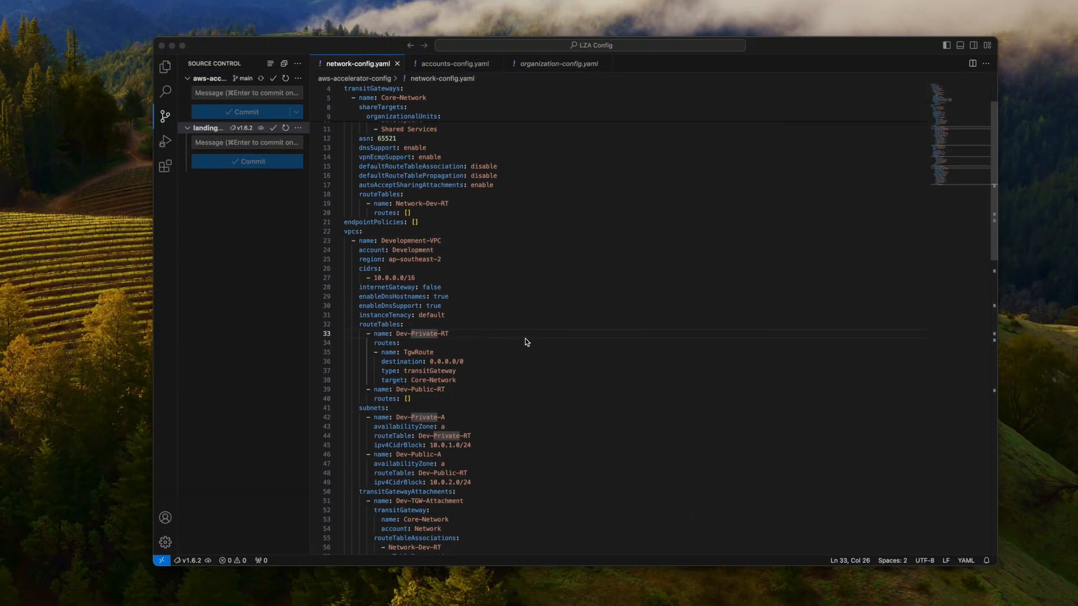
scroll(526, 341, up, 1)
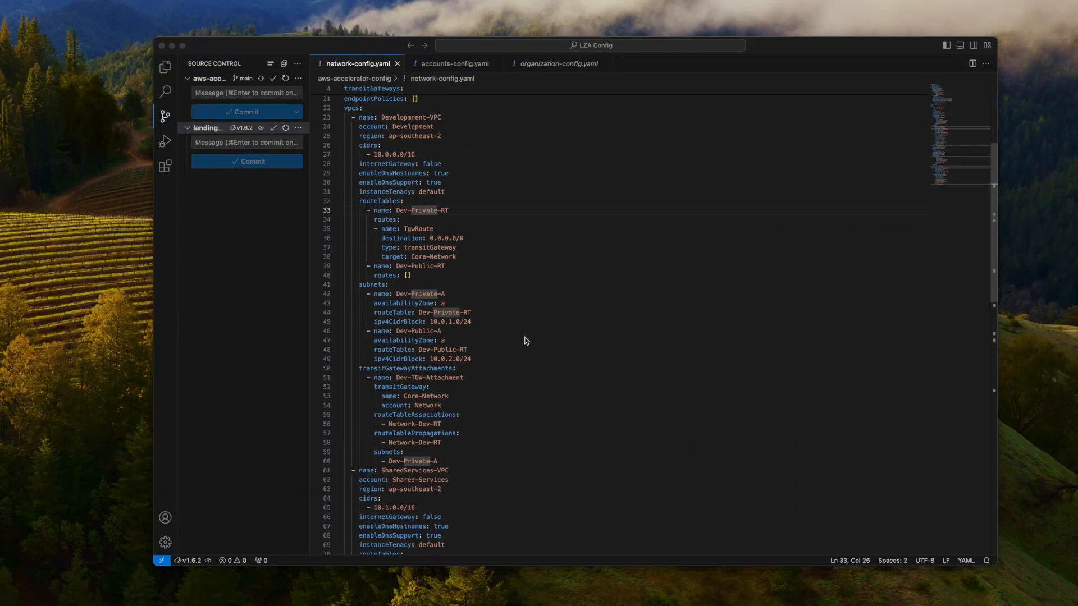
drag(461, 257, 343, 211)
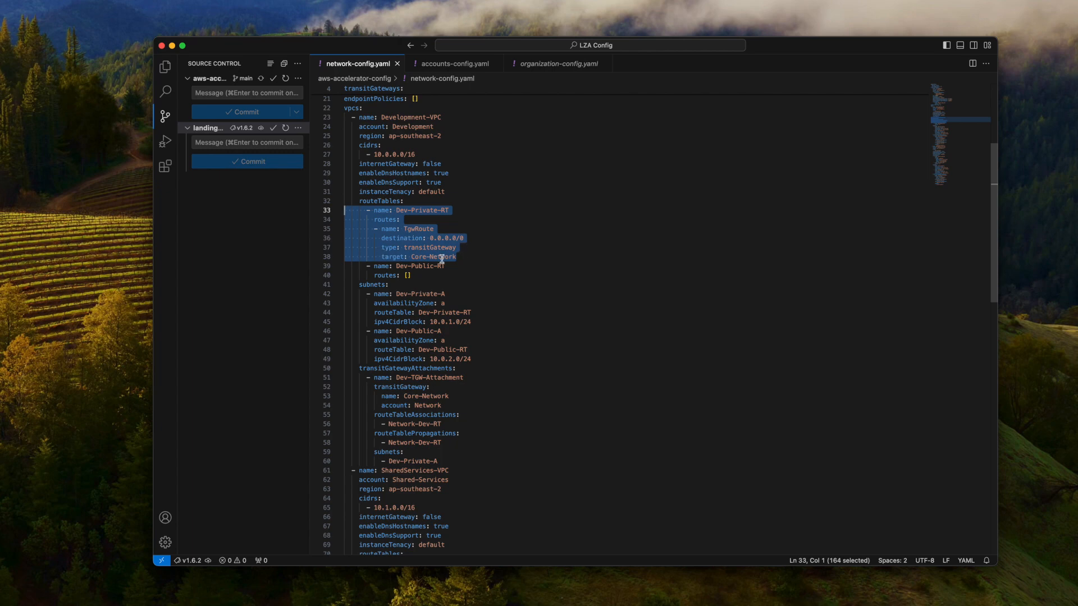
scroll(442, 259, down, 9)
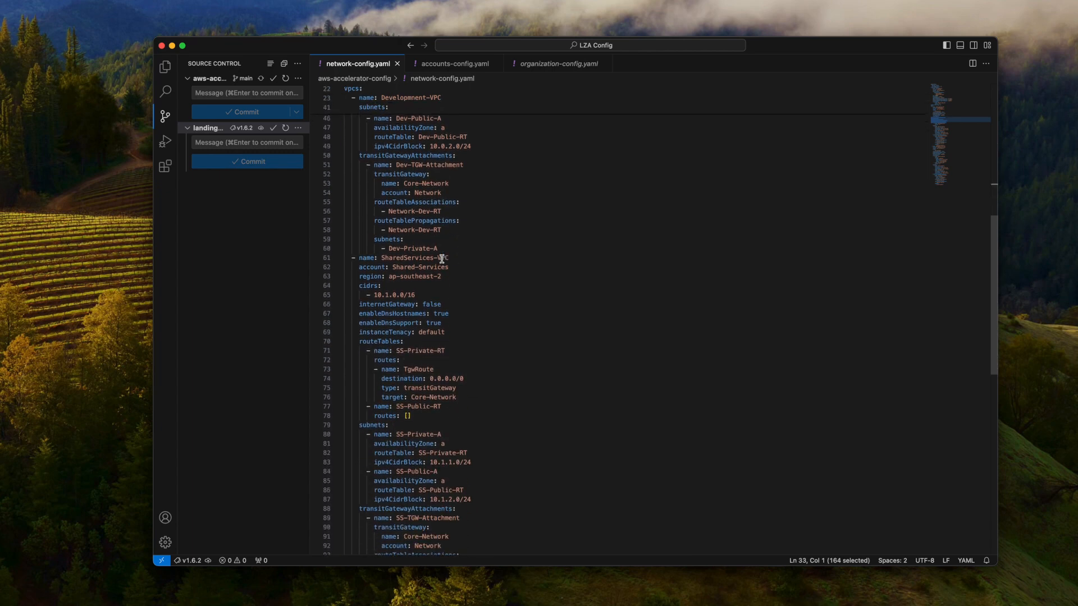
drag(459, 385, 301, 339)
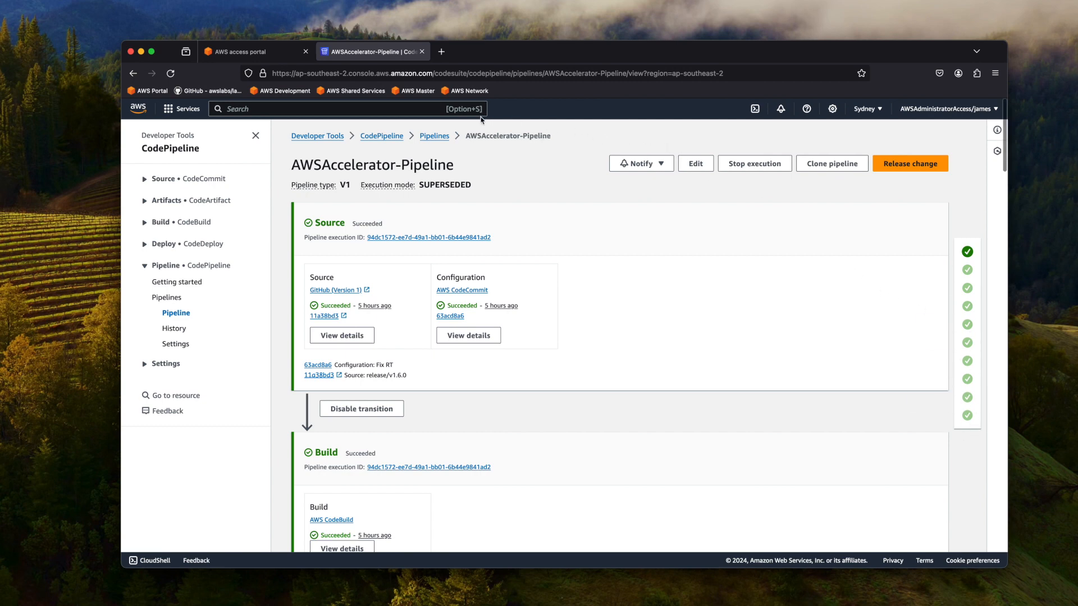
- Switch to the AWS console for the Network account and open the VPC service's list of transit gateways
click(475, 91)
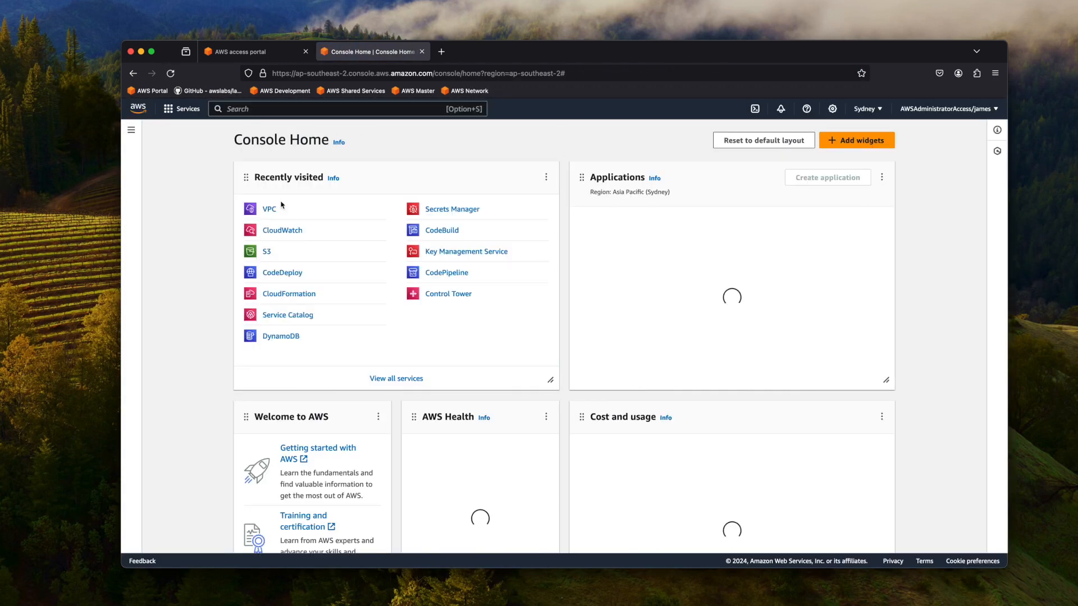
click(270, 210)
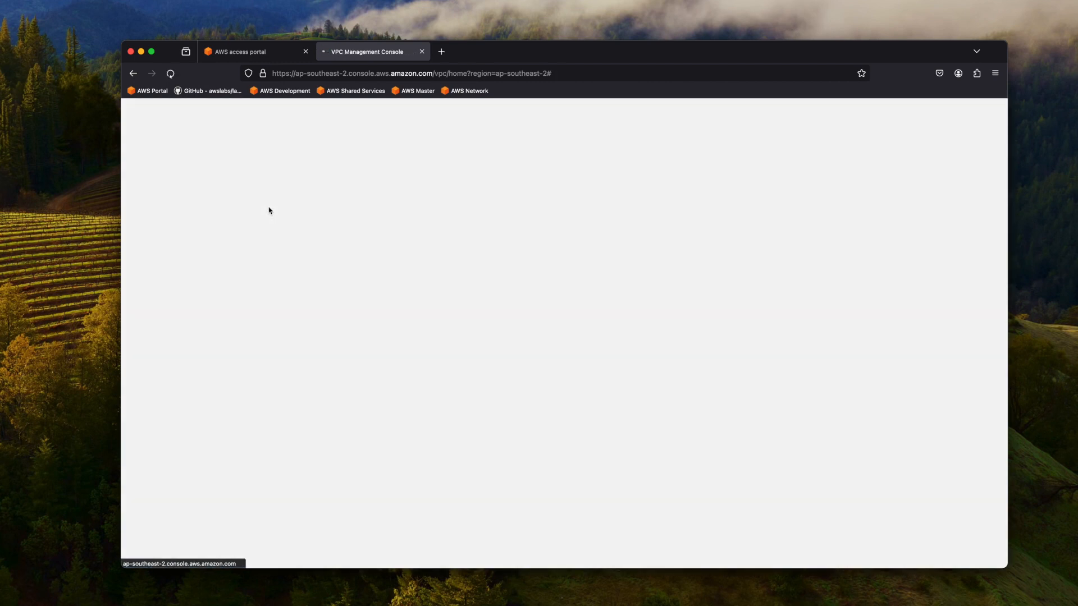
scroll(200, 321, down, 10)
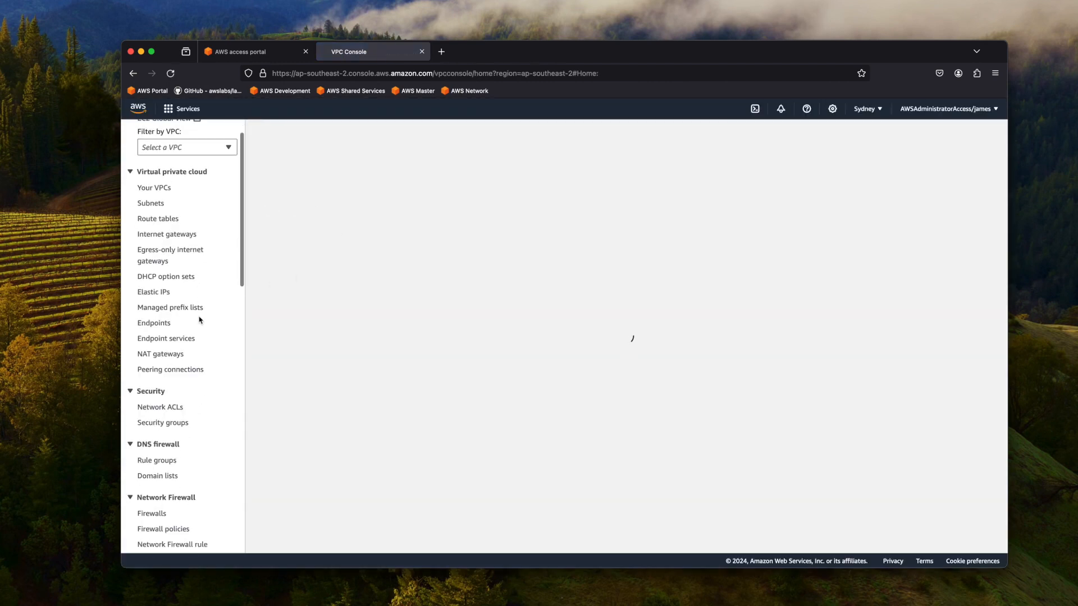
scroll(199, 321, down, 6)
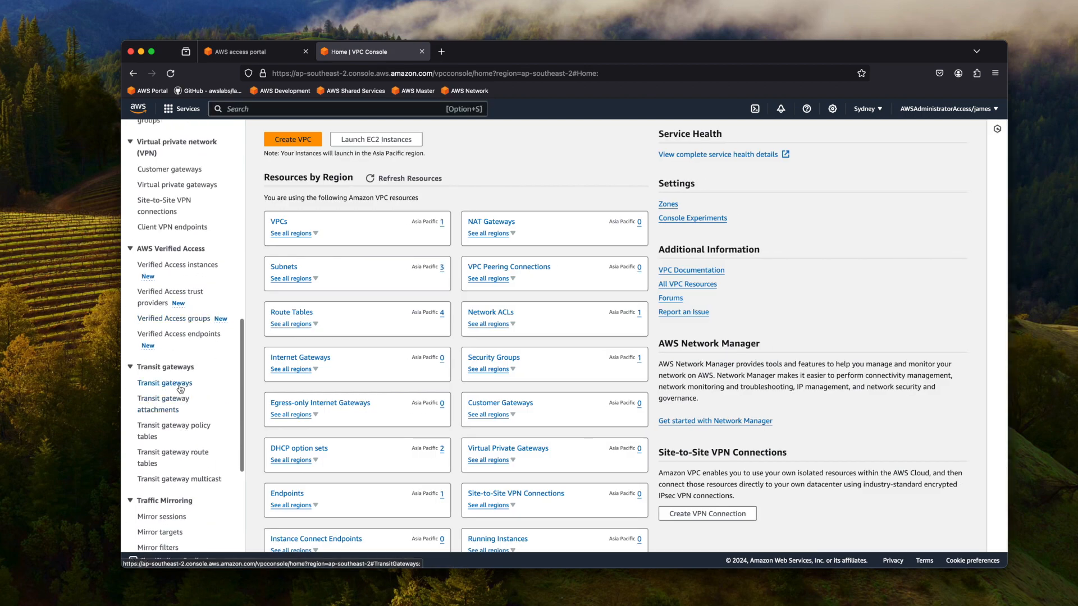
click(179, 385)
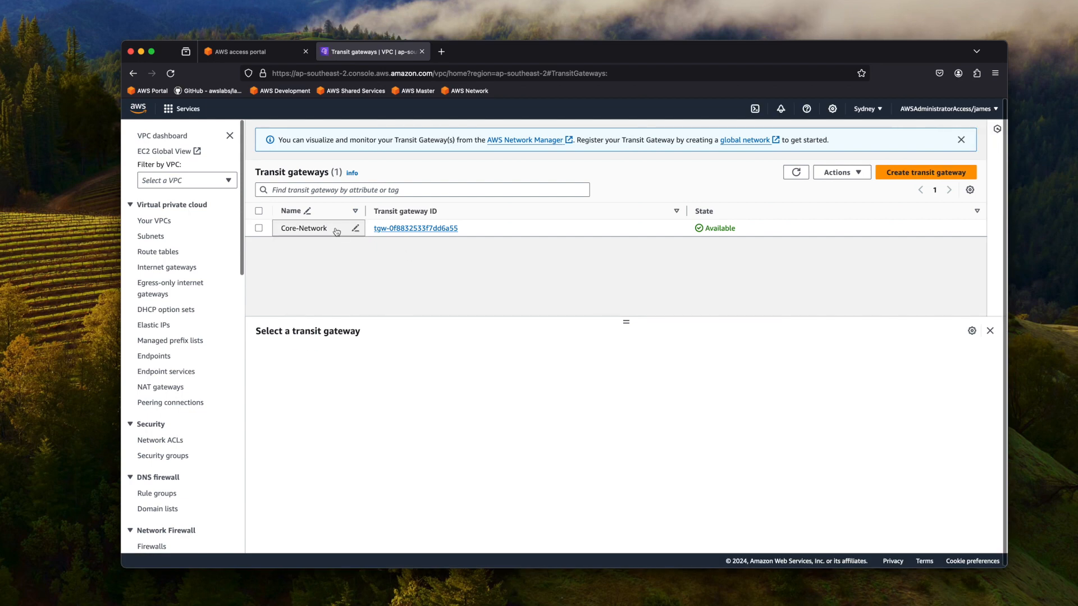
- Select the Core-Network transit gateway and examine its details, including the ASN, default route table and auto-accept settings
drag(331, 231, 282, 231)
click(365, 286)
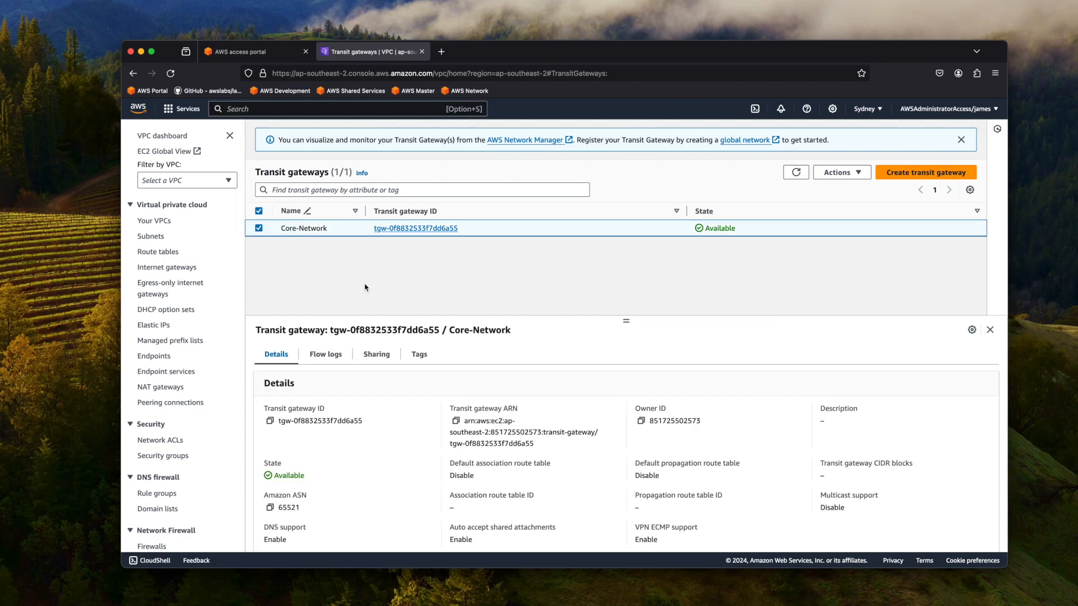
scroll(763, 478, down, 1)
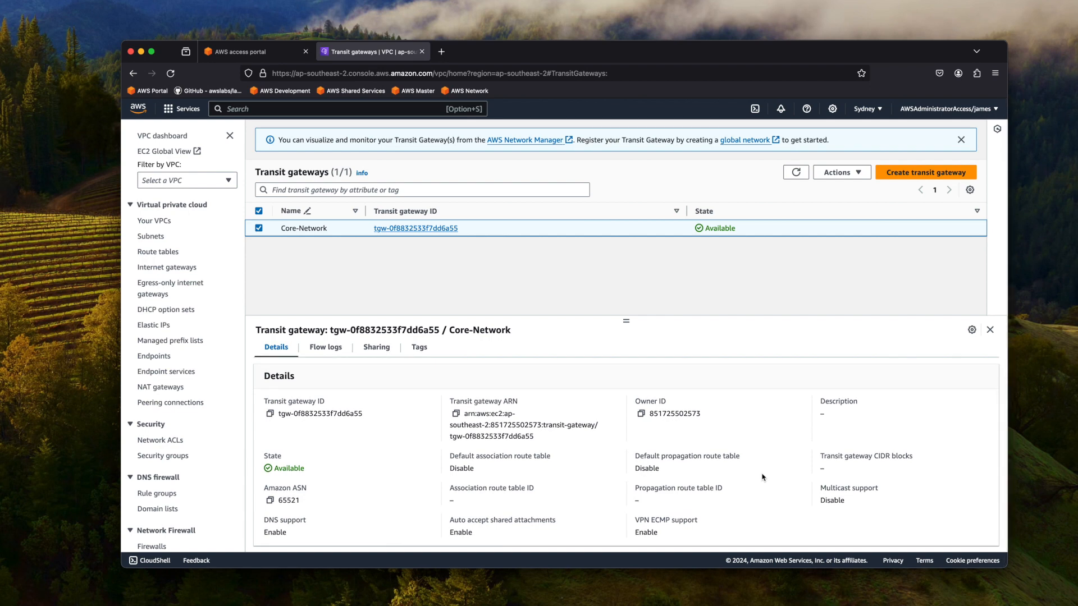
scroll(555, 415, up, 1)
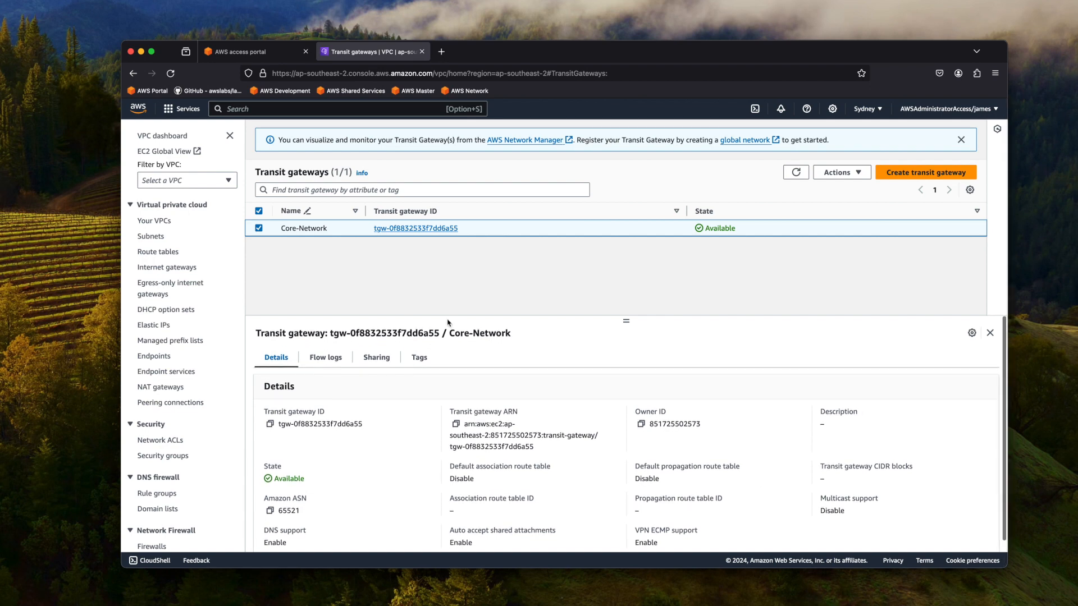
- Show Core-Network's resource sharing with the name and ARN columns widened, and open the share's ARN in a new browser tab
click(386, 359)
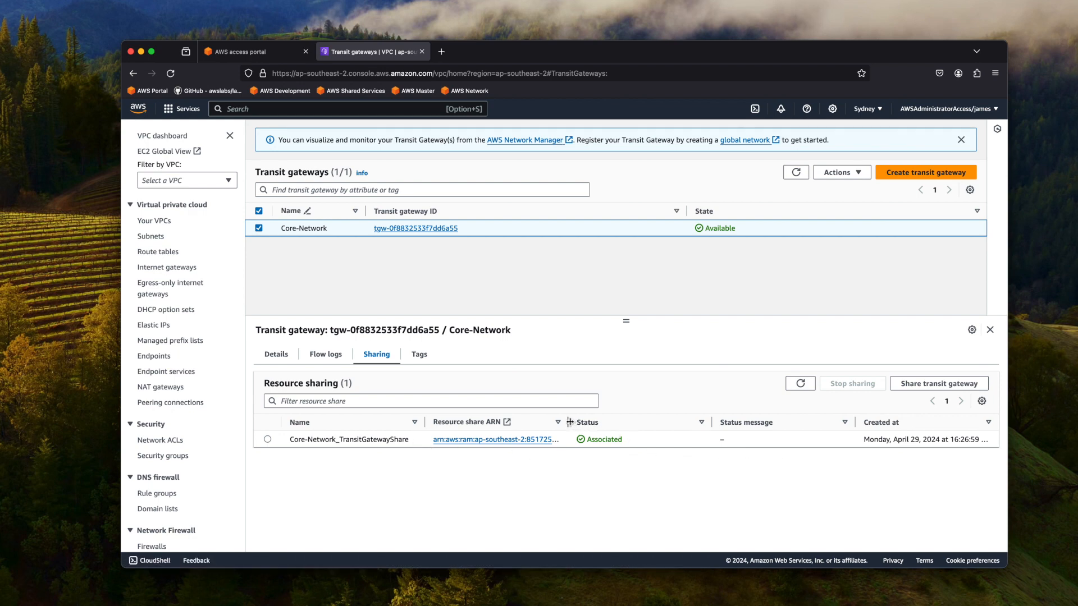
drag(568, 422, 693, 423)
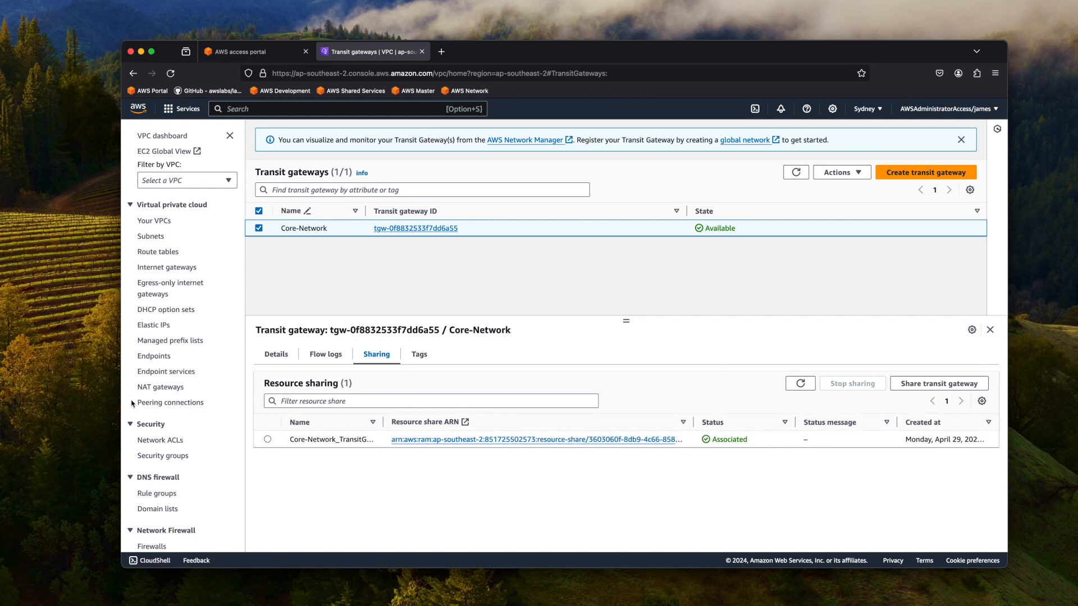
scroll(189, 431, down, 5)
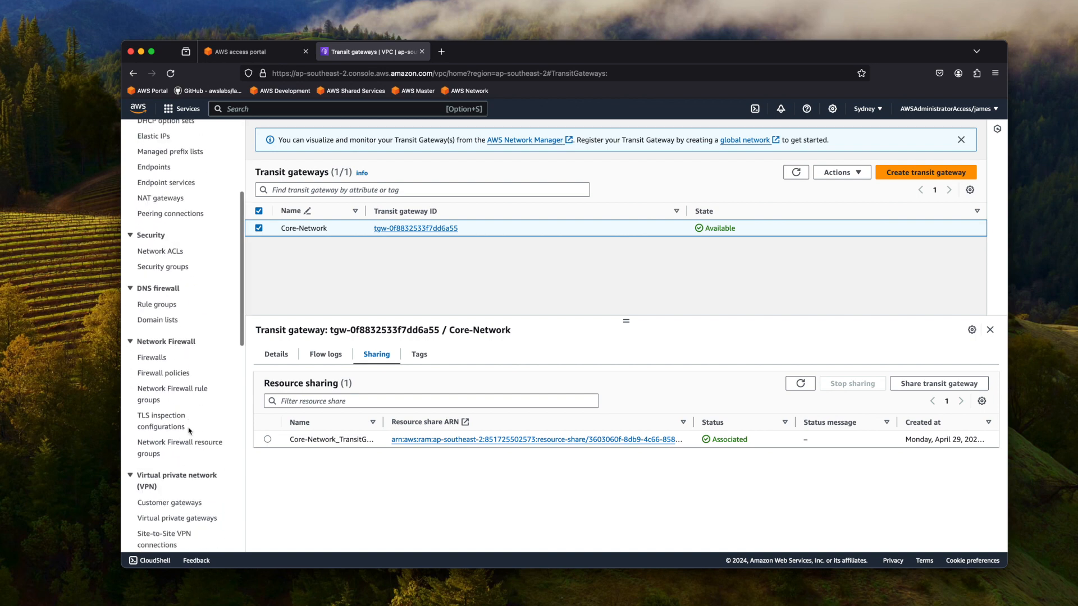
drag(384, 422, 442, 426)
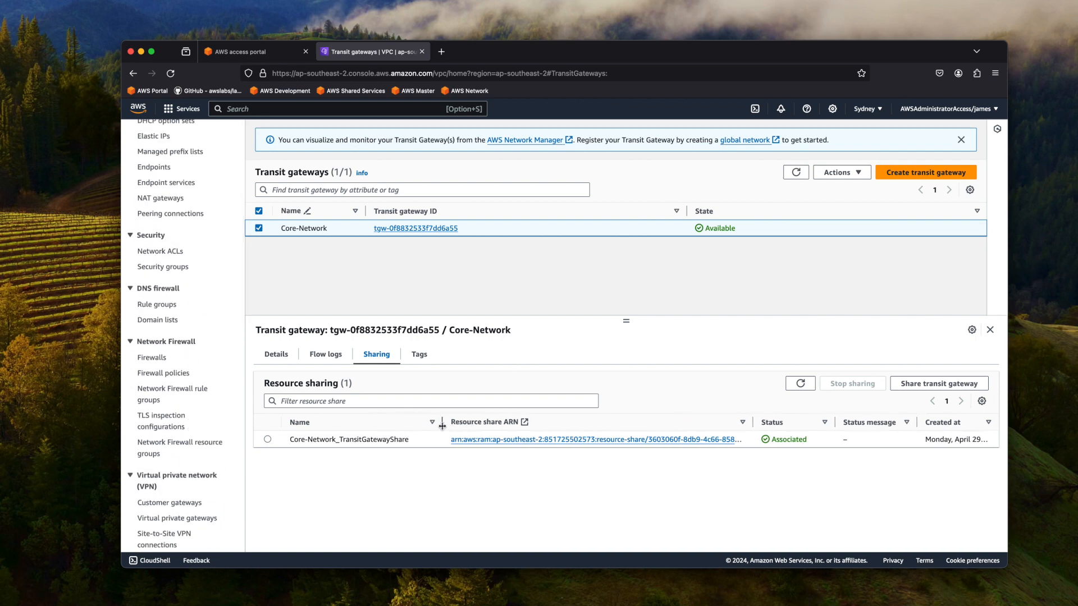
right_click(527, 445)
click(545, 447)
click(500, 57)
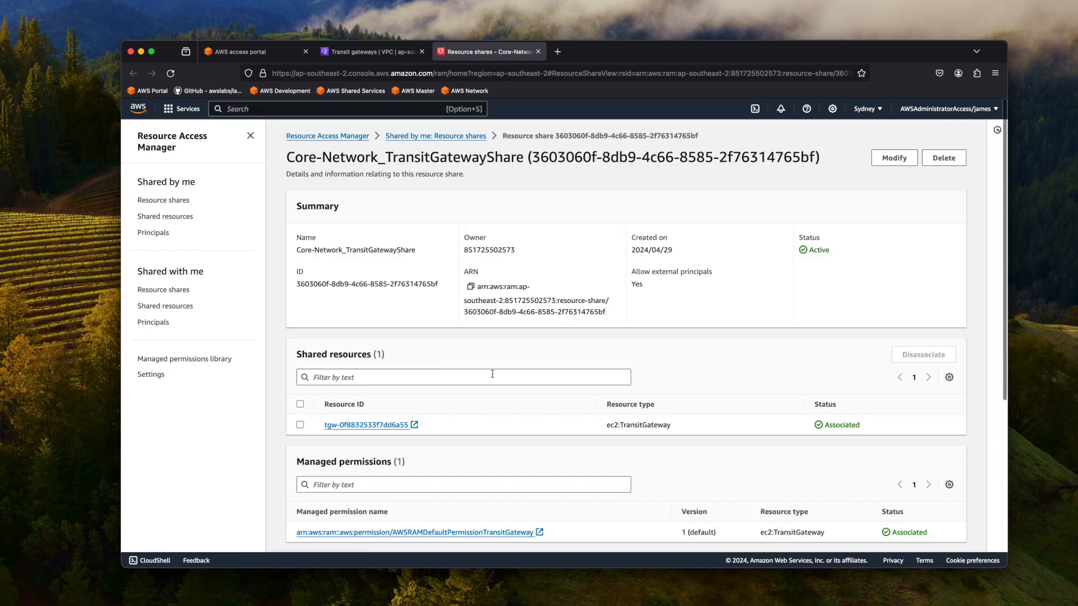
- Examine the shared resources, managed permissions and shared principals of Core-Network_TransitGatewayShare, and close its browser tab
scroll(493, 374, down, 5)
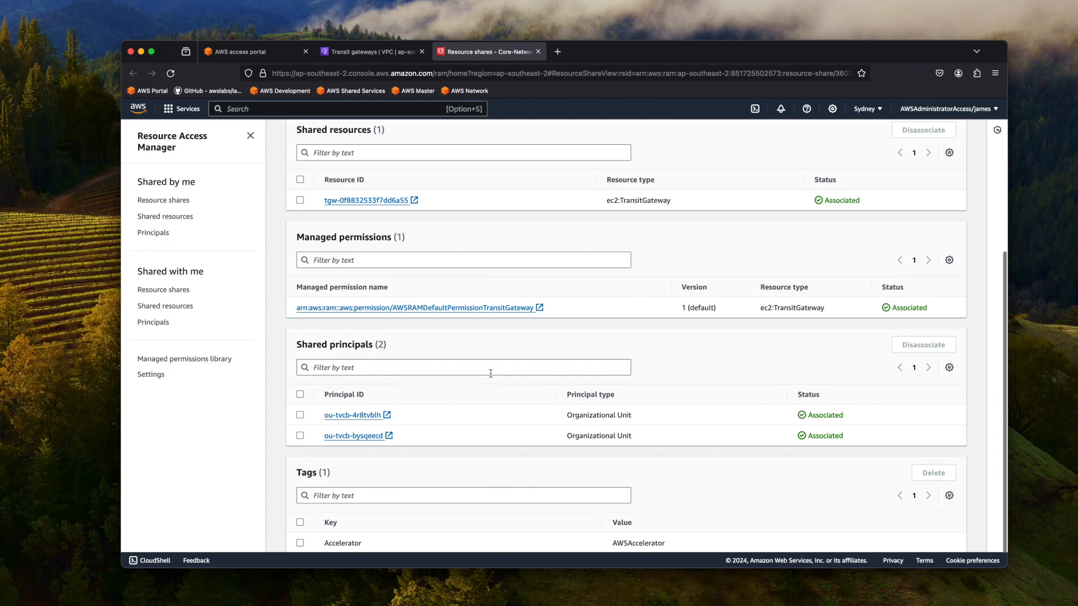
scroll(491, 374, down, 1)
scroll(492, 376, up, 5)
scroll(490, 376, up, 3)
click(538, 51)
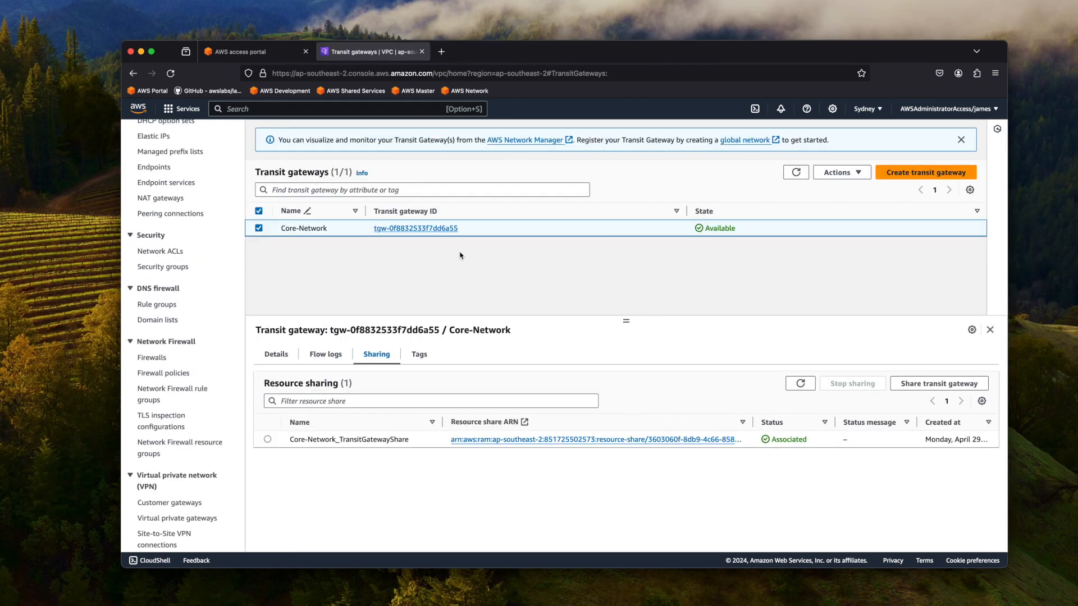
- Check the Network account's transit gateway attachments and the associations and routes of the Network-Dev-RT transit gateway route table
scroll(168, 400, down, 7)
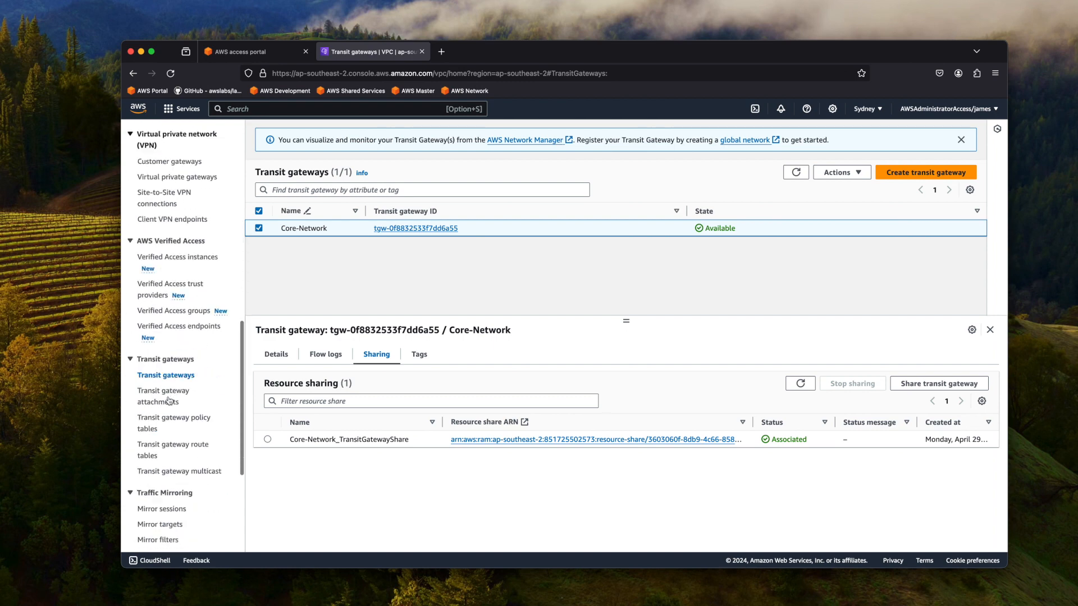
click(168, 349)
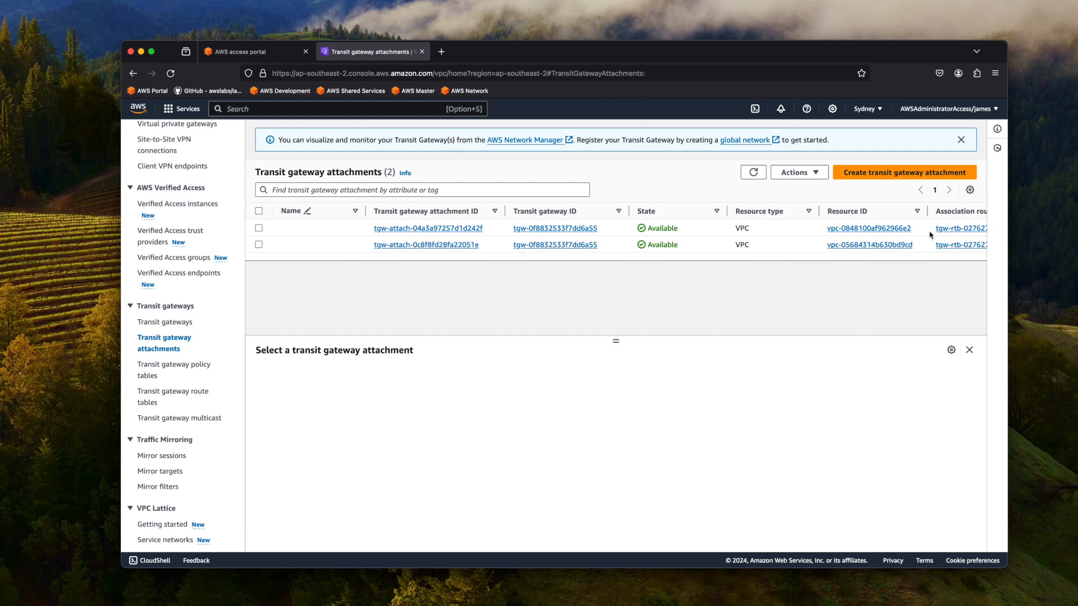
click(180, 398)
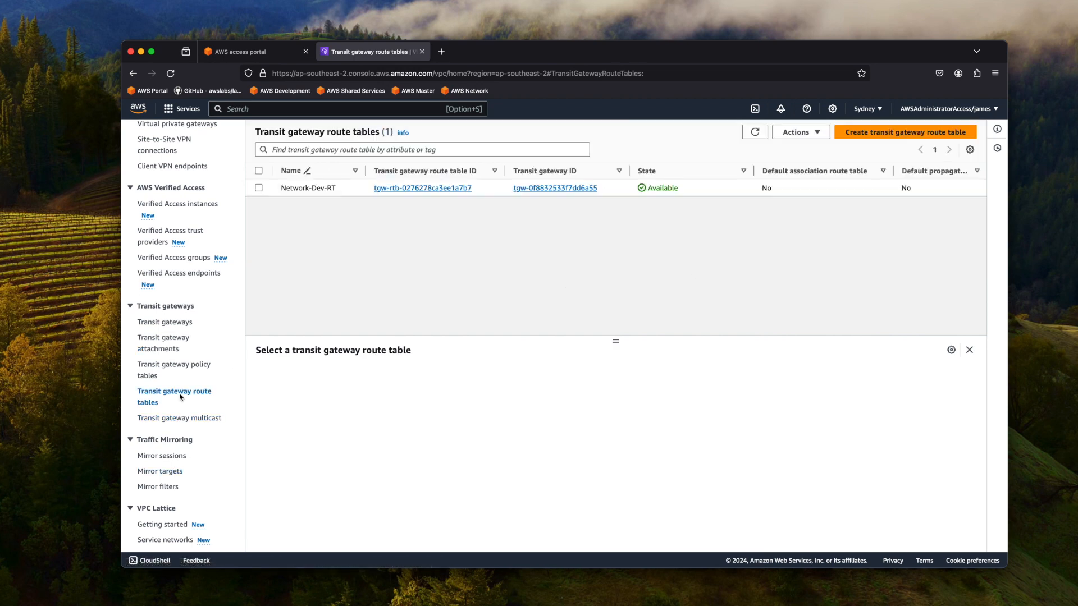
click(458, 189)
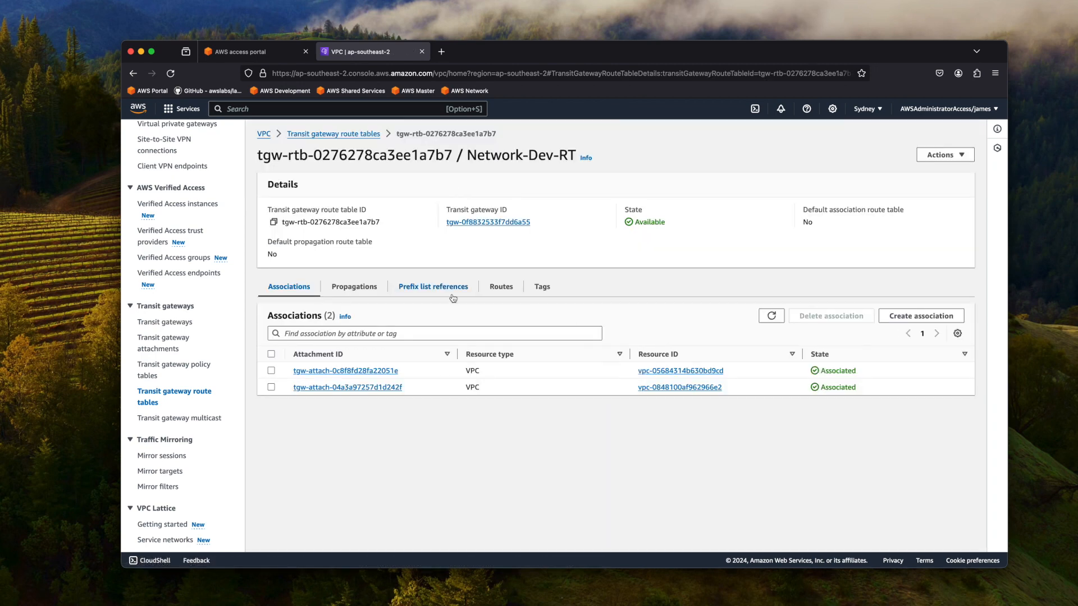
click(507, 290)
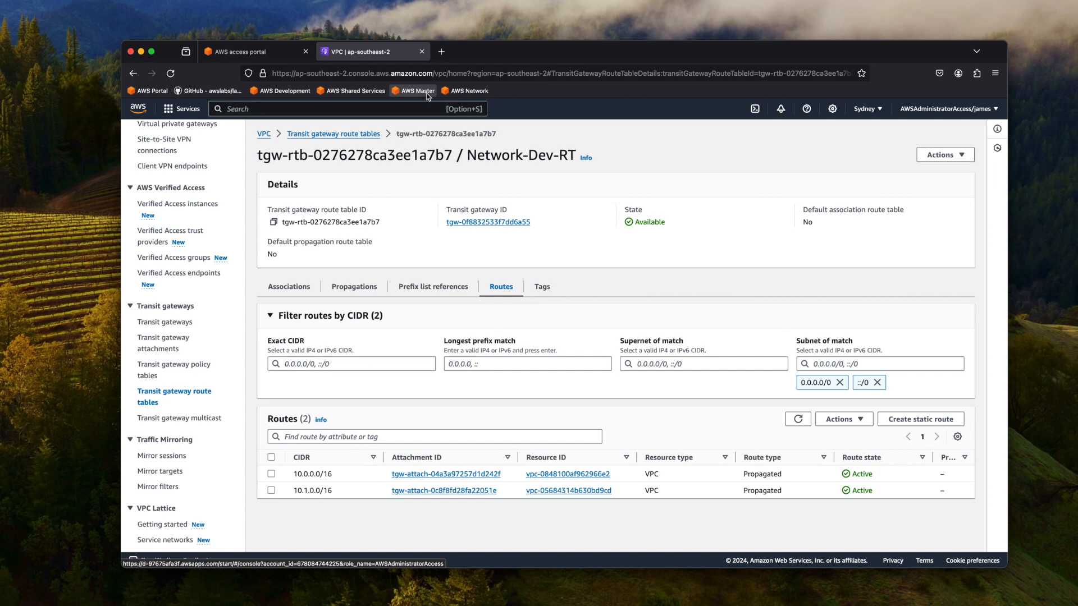
- Switch to the Shared Services account's VPC console and open the details of the SS-TGW-Attachment transit gateway attachment
click(364, 93)
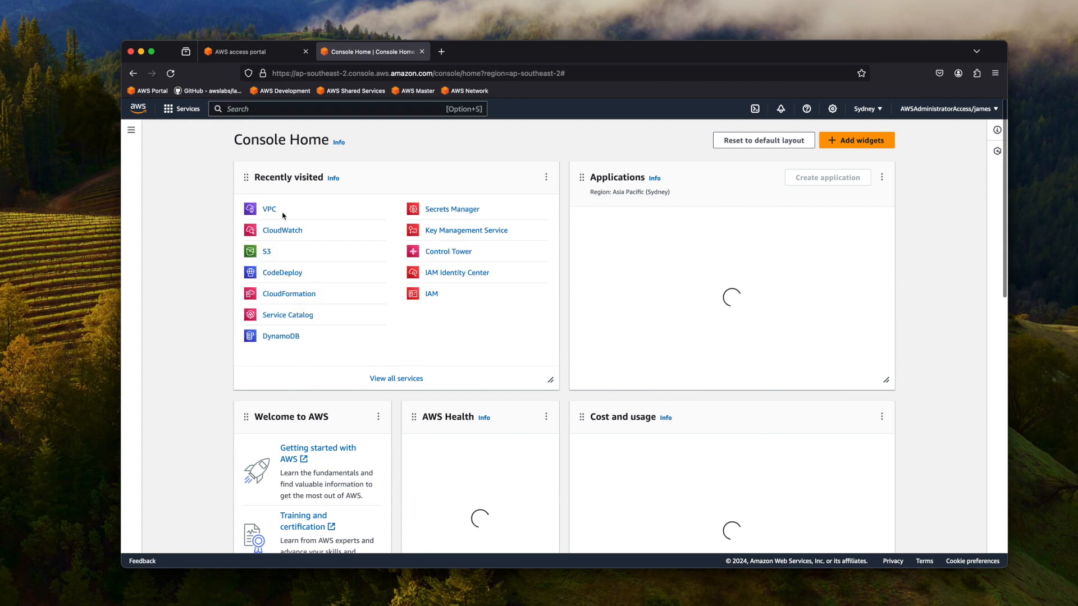
click(270, 211)
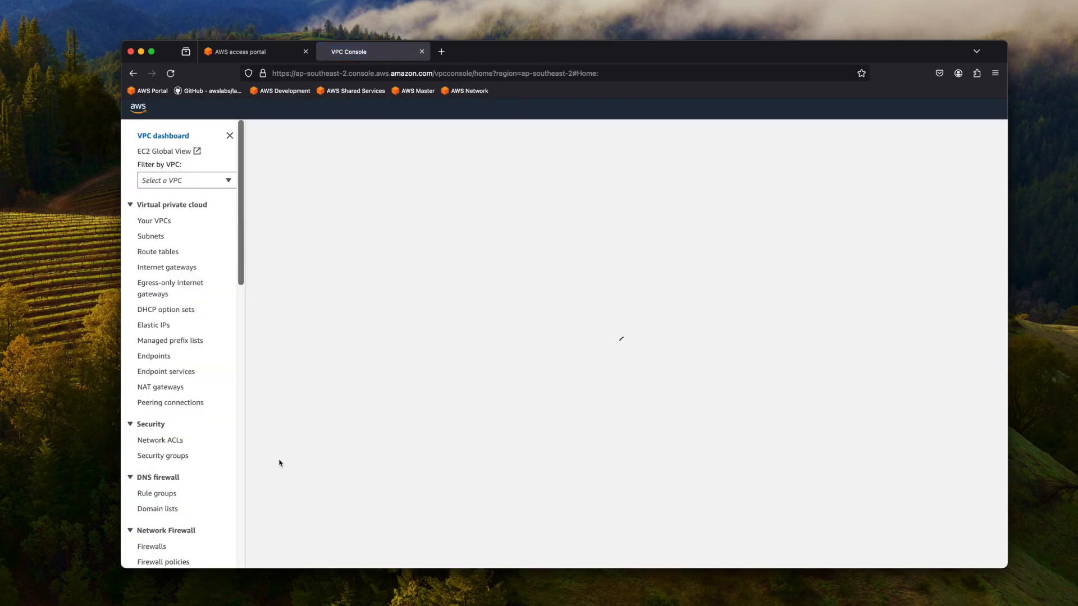
scroll(176, 428, down, 3)
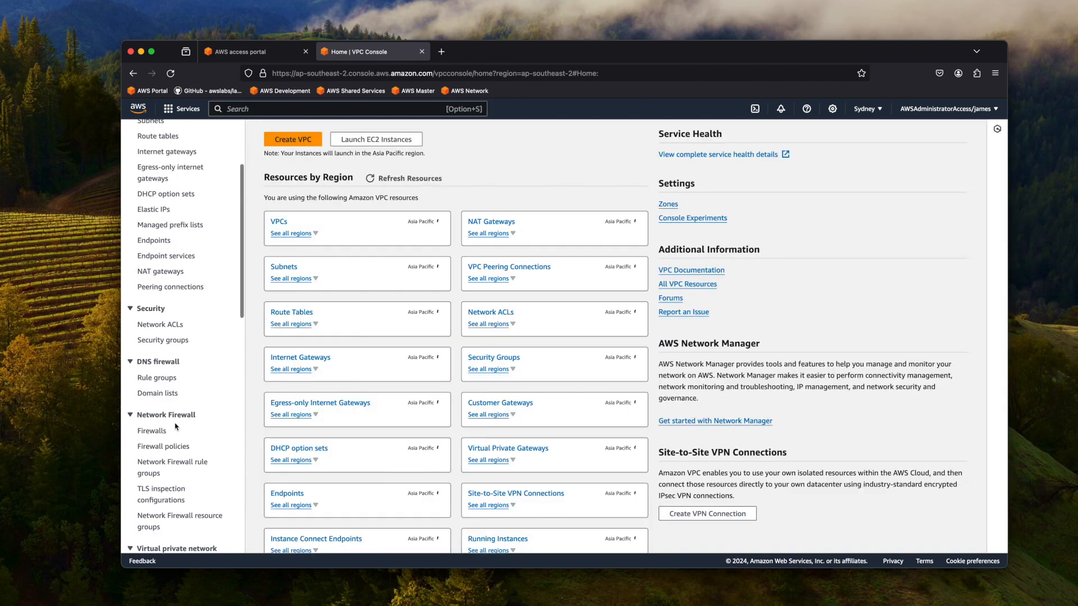
scroll(176, 426, down, 10)
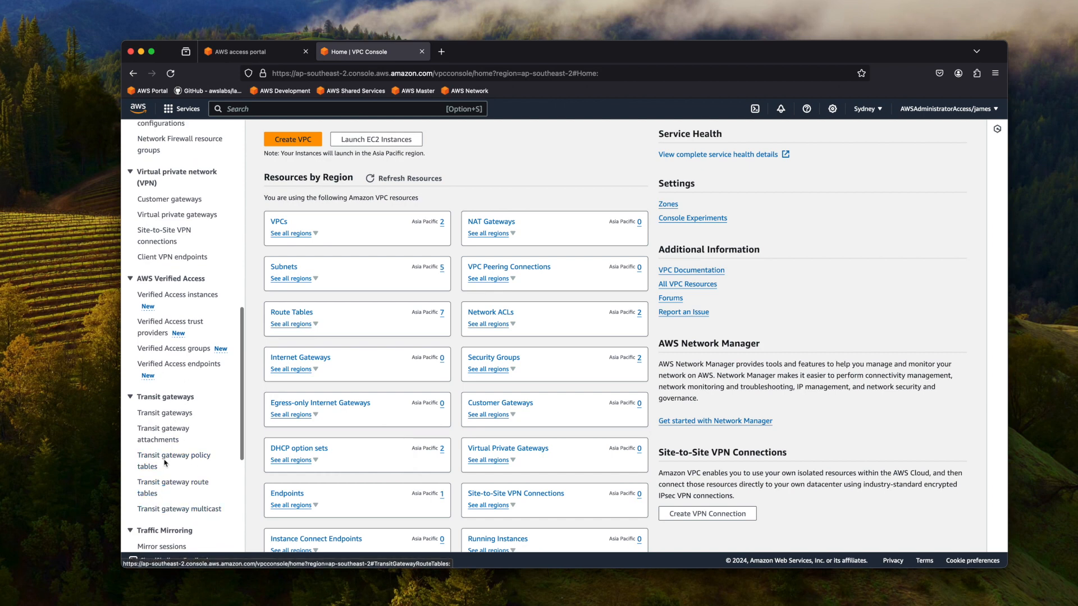
click(165, 441)
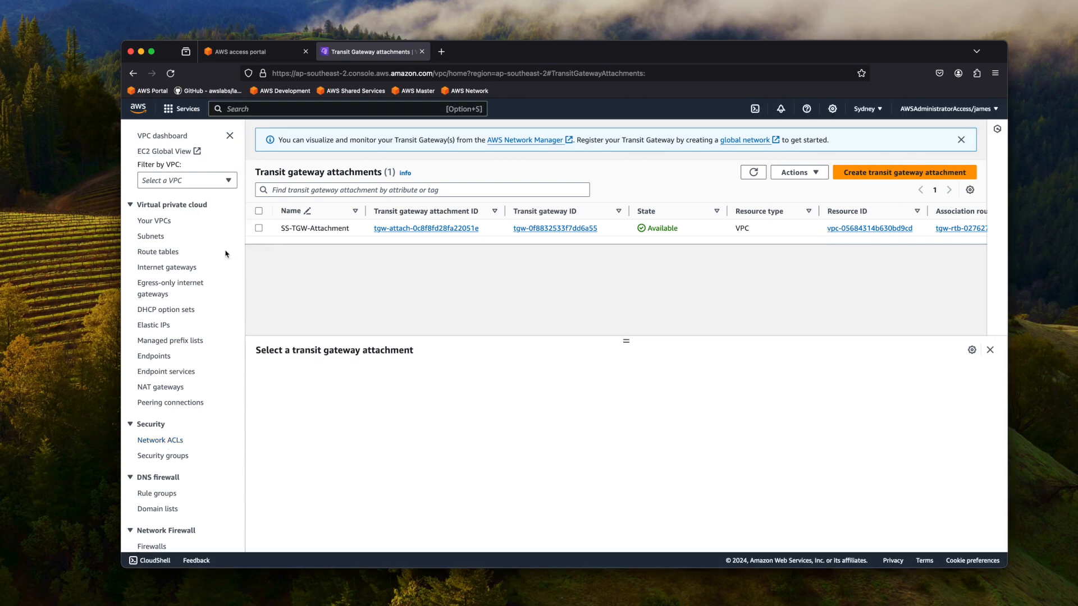
click(406, 230)
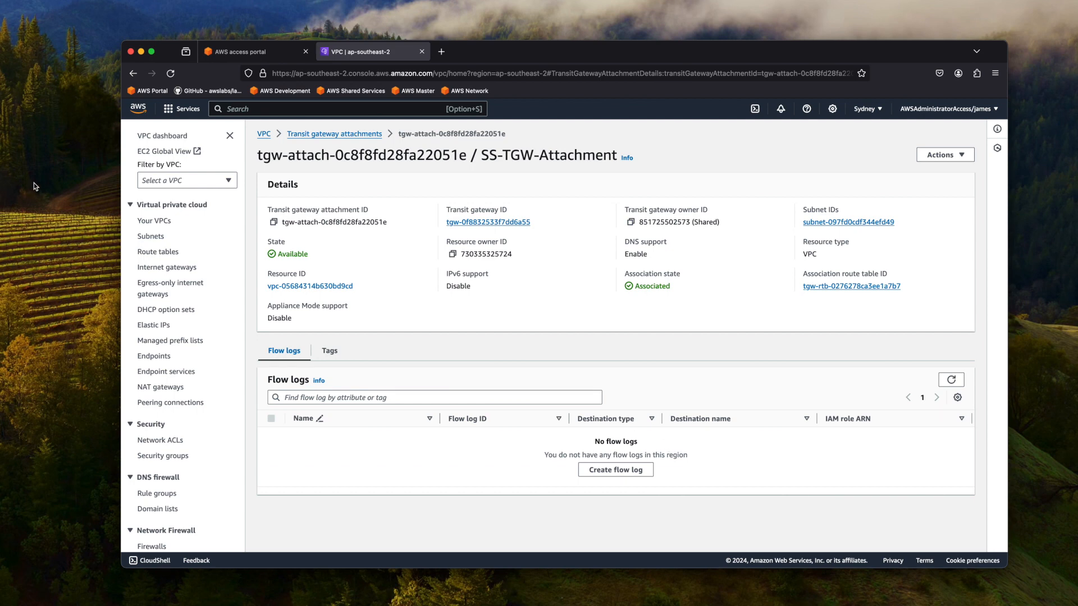
- Show the routes of the SS-Private-RT route table in the Shared Services account
click(178, 251)
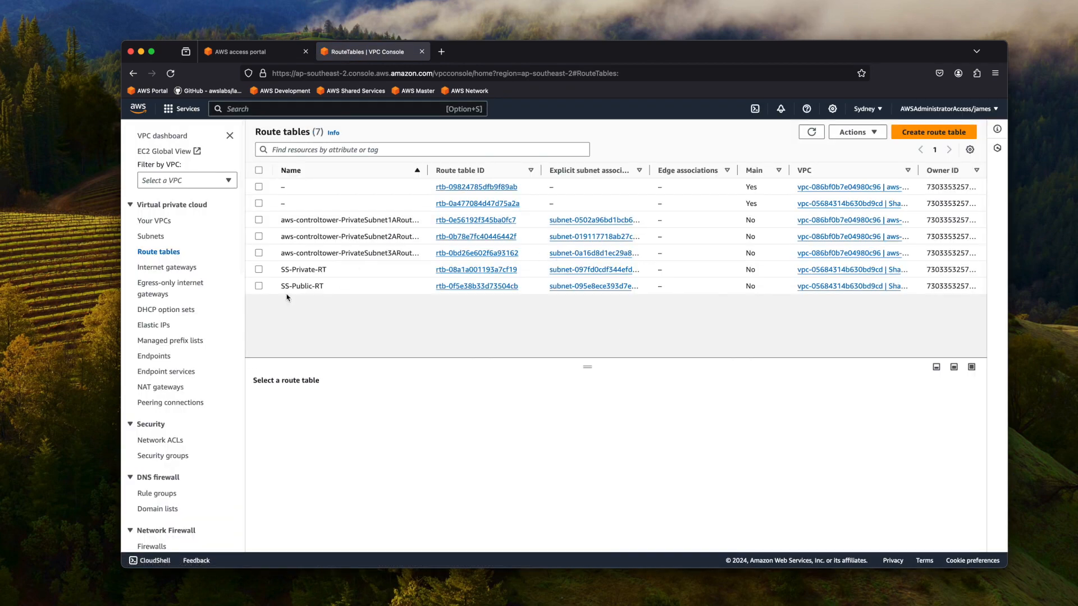
click(259, 270)
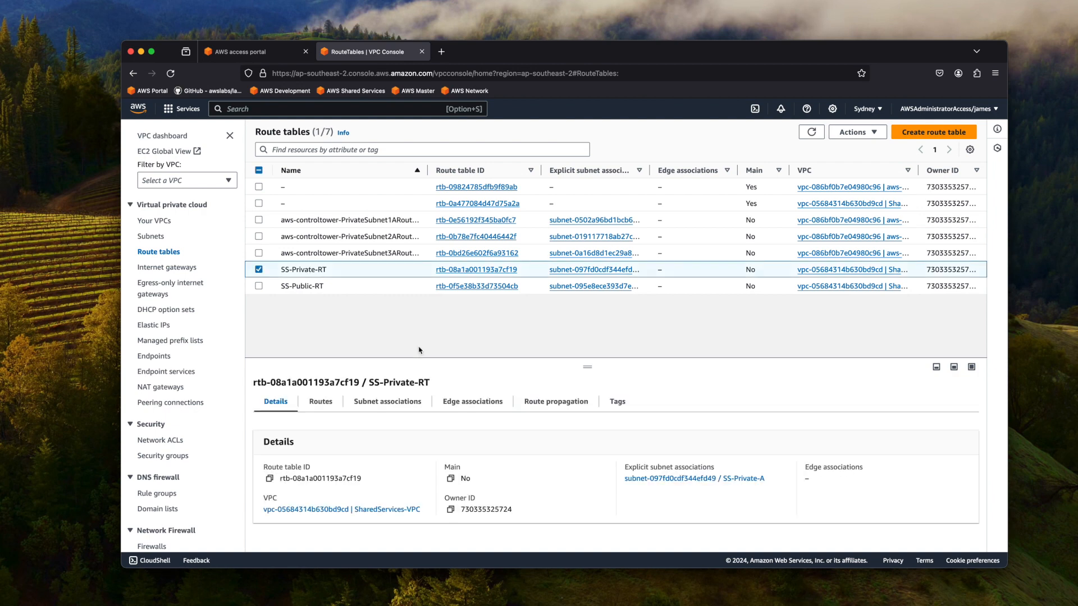
click(330, 406)
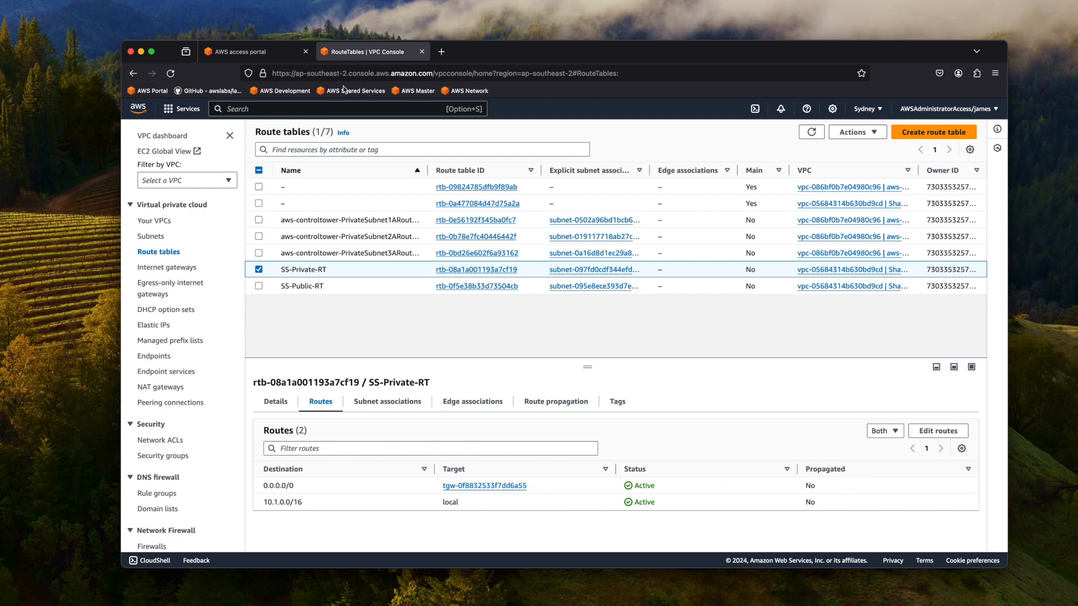
- Switch to the Development account's VPC console and list its transit gateway attachments
click(277, 92)
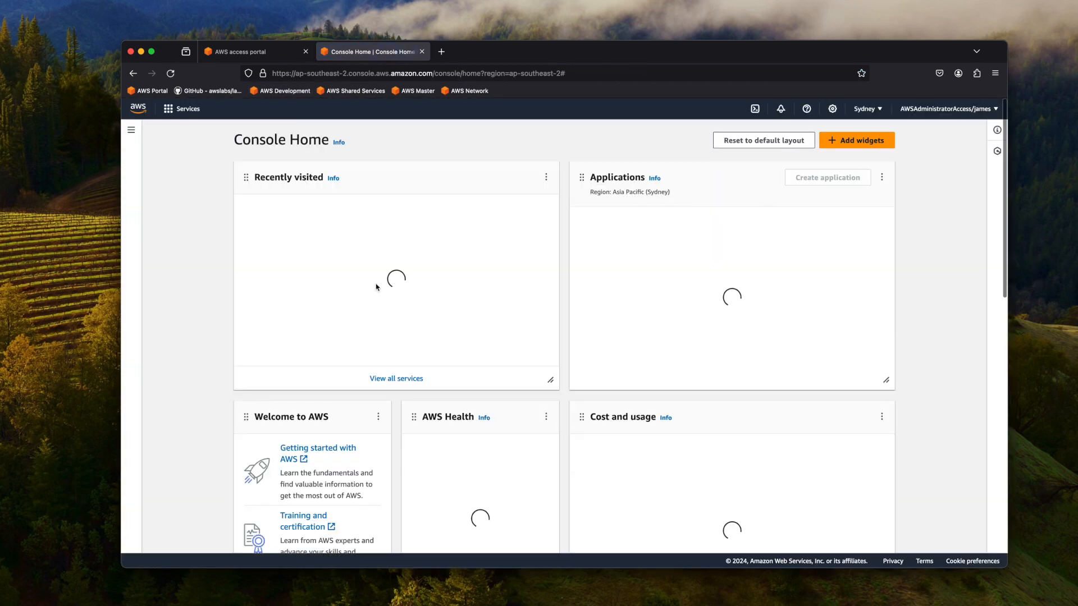
click(275, 239)
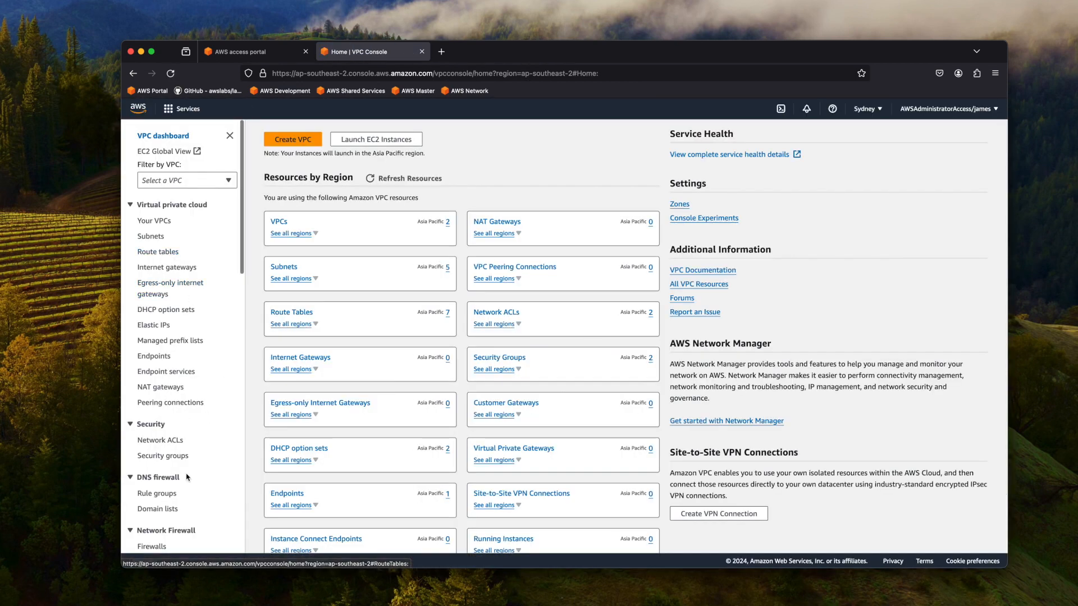
scroll(196, 488, down, 10)
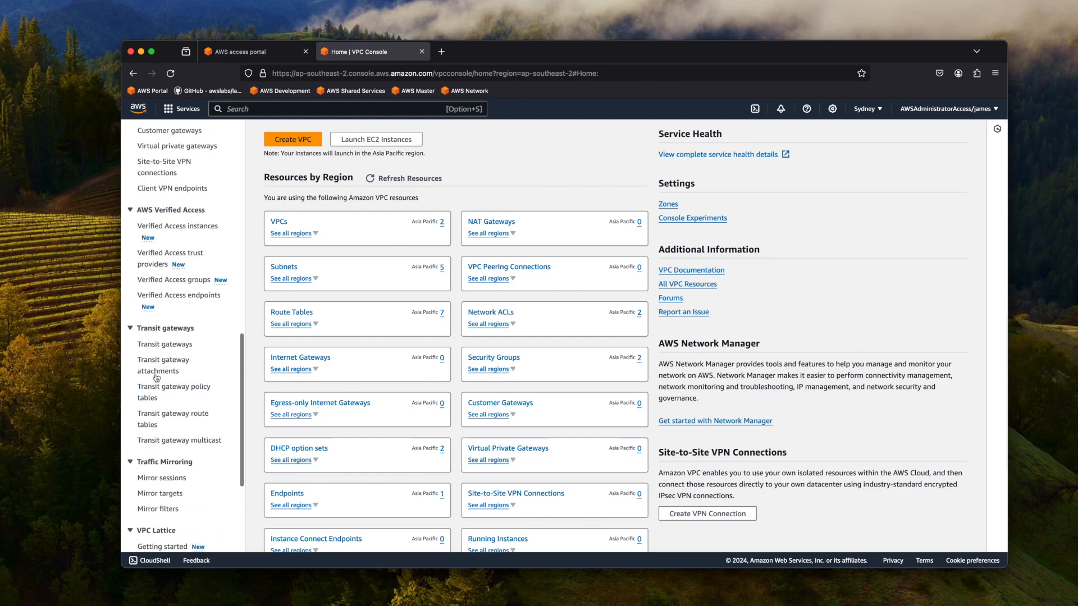
click(179, 372)
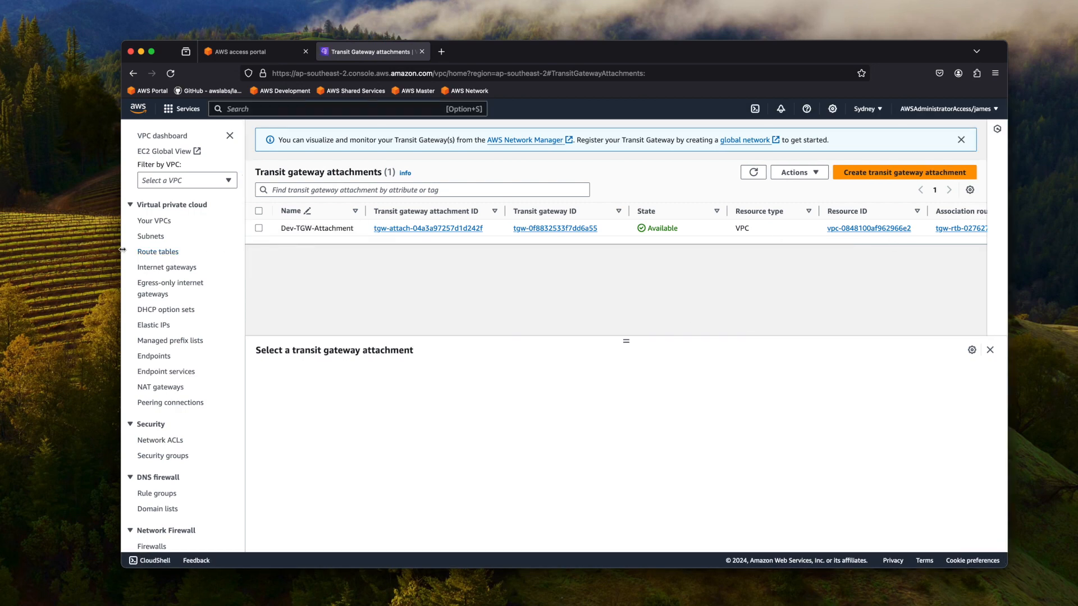
- Show the routes of the Dev-Private-RT route table in the Development account
click(154, 253)
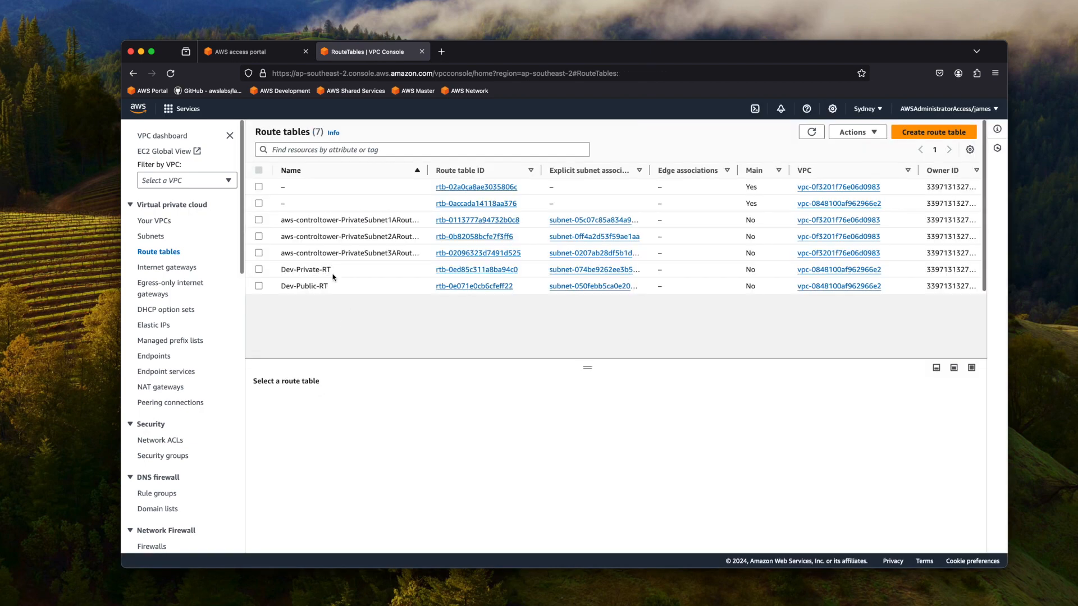
click(259, 270)
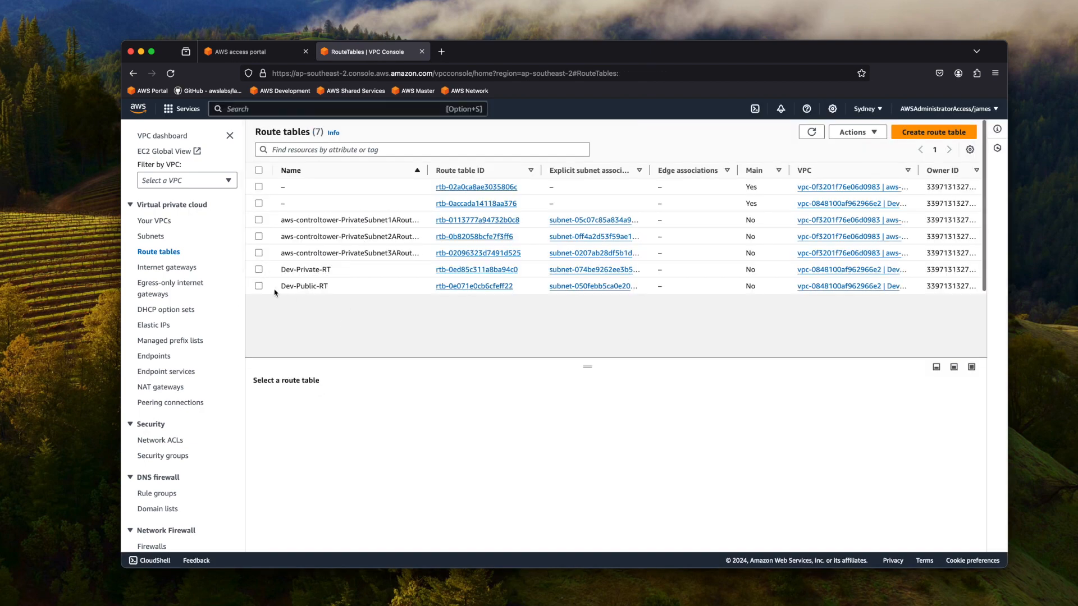
click(321, 402)
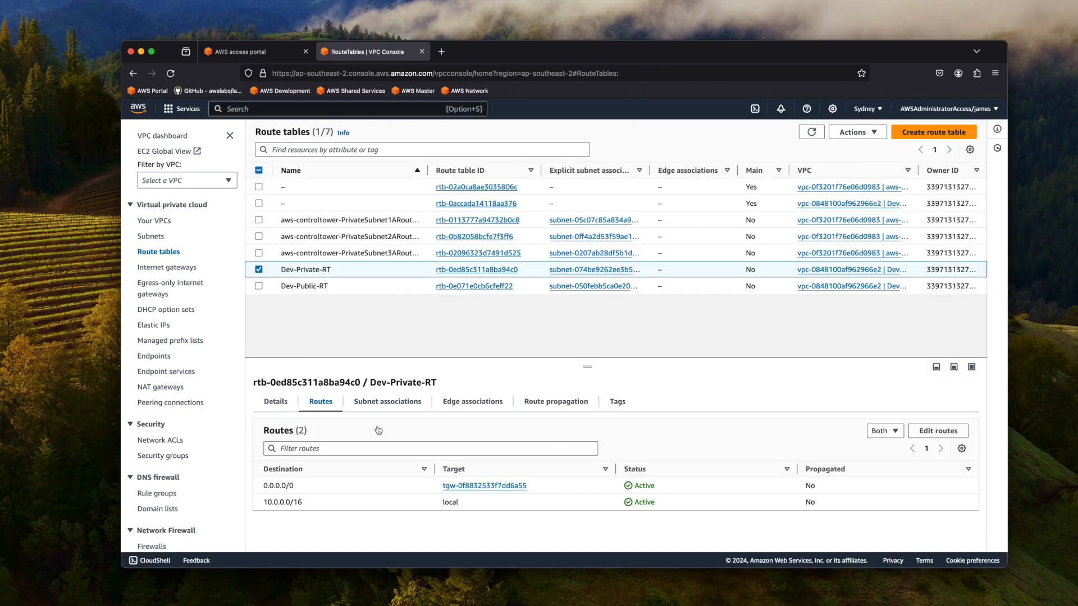